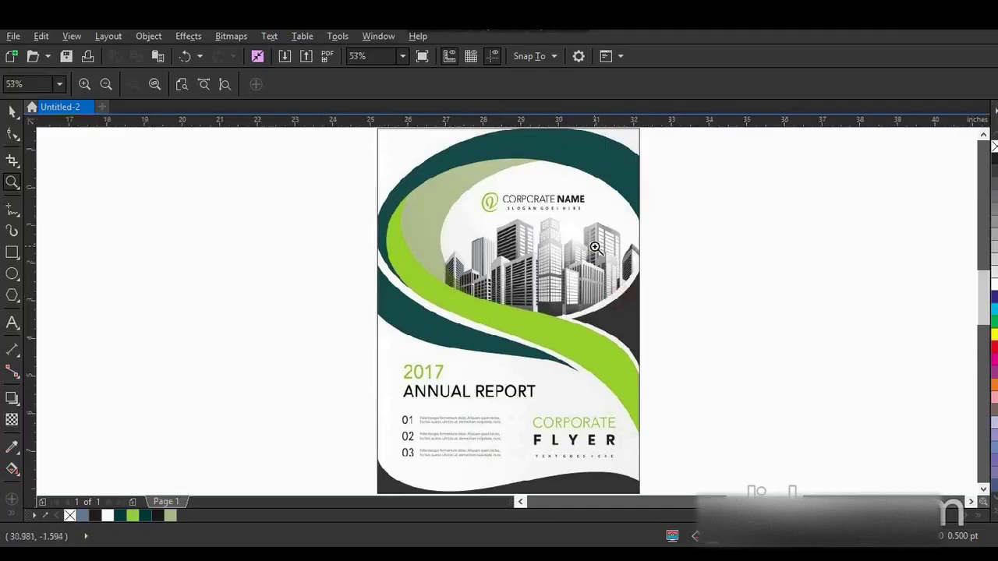
Step: Draw a portrait rectangle about 7.8 by 10.5 inches beside the reference flyer as the blank cover
scroll(595, 247, down, 1)
click(12, 253)
drag(282, 134, 530, 467)
click(12, 111)
Step: Scale down the reference flyer and place it beside the blank rectangle with a gap between them
click(724, 321)
drag(852, 148, 792, 233)
drag(761, 260, 795, 255)
Step: Adjust the blank rectangle to about 7.83 by 10.54 inches and set its outline width to 2.0 pt
click(484, 203)
drag(486, 207, 488, 208)
drag(540, 135, 540, 152)
drag(985, 280, 985, 289)
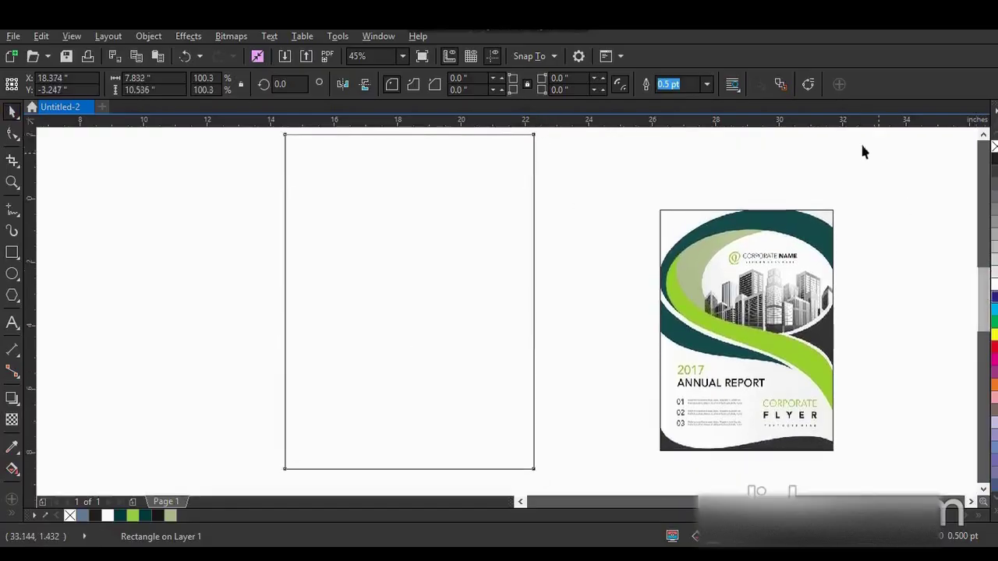
click(706, 85)
click(681, 168)
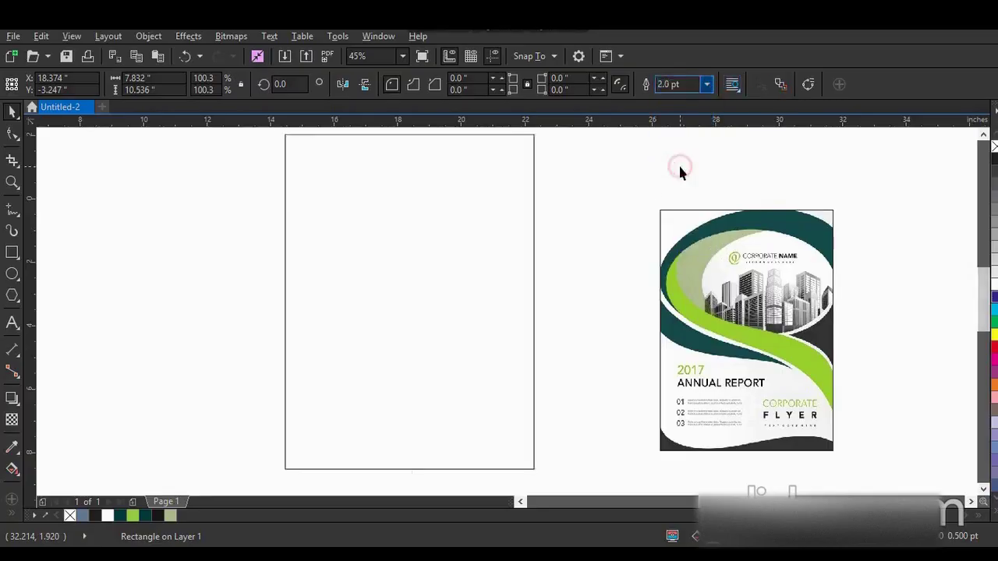
click(594, 267)
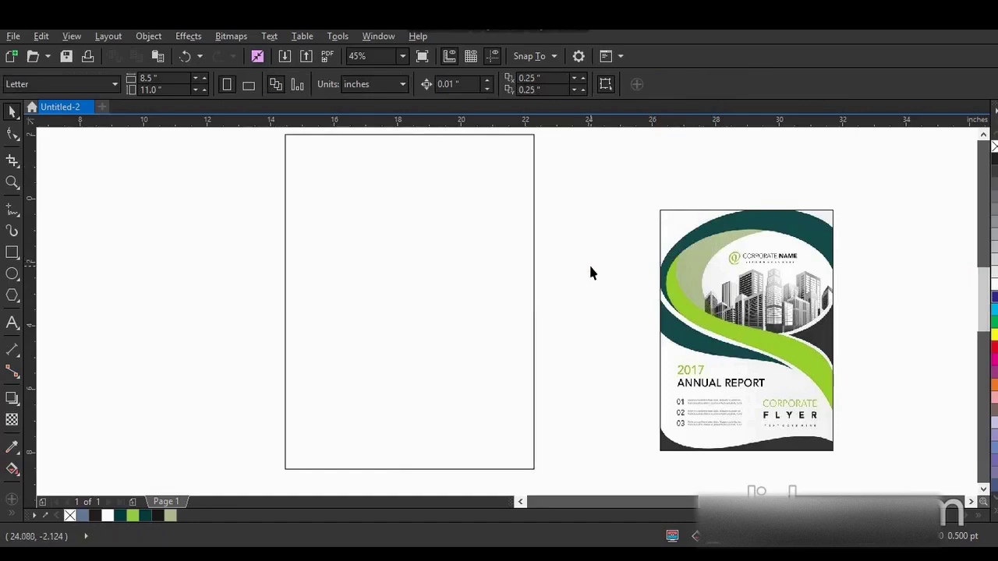
Step: Draw a wide ellipse about 9.3 by 5.3 inches across the rectangle's upper half, extending past its right edge
click(12, 273)
drag(312, 149, 590, 323)
click(10, 114)
drag(304, 235, 280, 237)
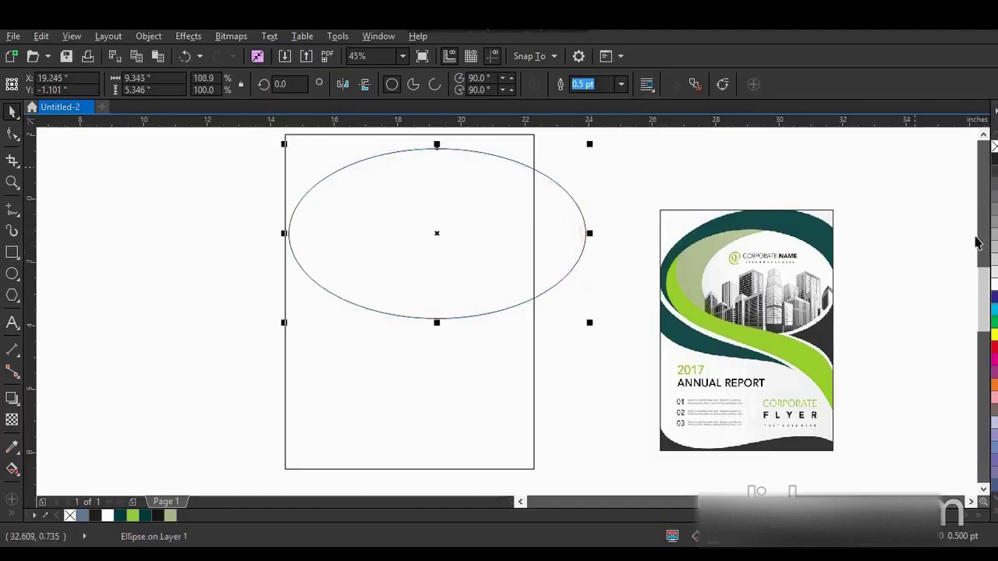
Step: Rotate the ellipse counterclockwise by about 4.7 degrees
scroll(983, 194, up, 1)
click(564, 225)
drag(593, 241, 590, 215)
click(626, 231)
click(568, 242)
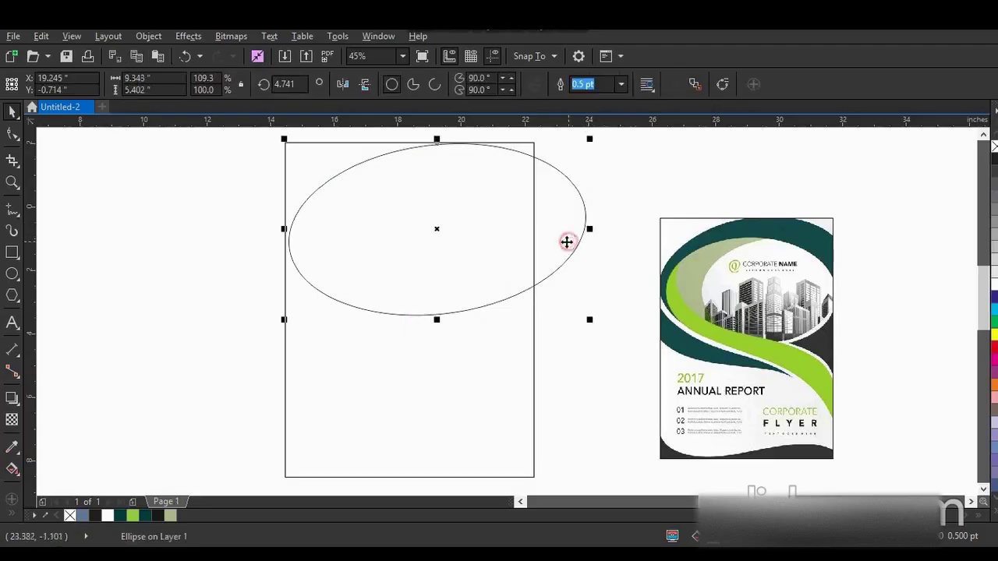
Step: Make a smaller copy of the ellipse, about 8.5 by 4.9 inches, shift it slightly lower and rotate it to about 2 degrees
drag(589, 140, 572, 164)
drag(484, 209, 489, 210)
drag(557, 320, 566, 325)
click(551, 245)
drag(567, 241, 568, 258)
click(599, 288)
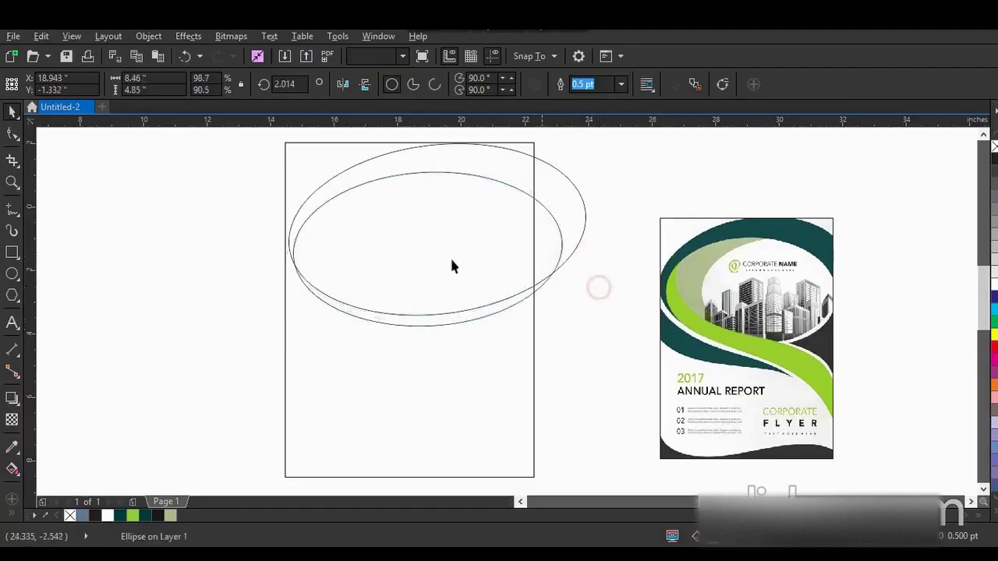
Step: Copy the smaller ellipse a little to the right and smart-fill the crescent formed at its left side
drag(431, 254, 516, 257)
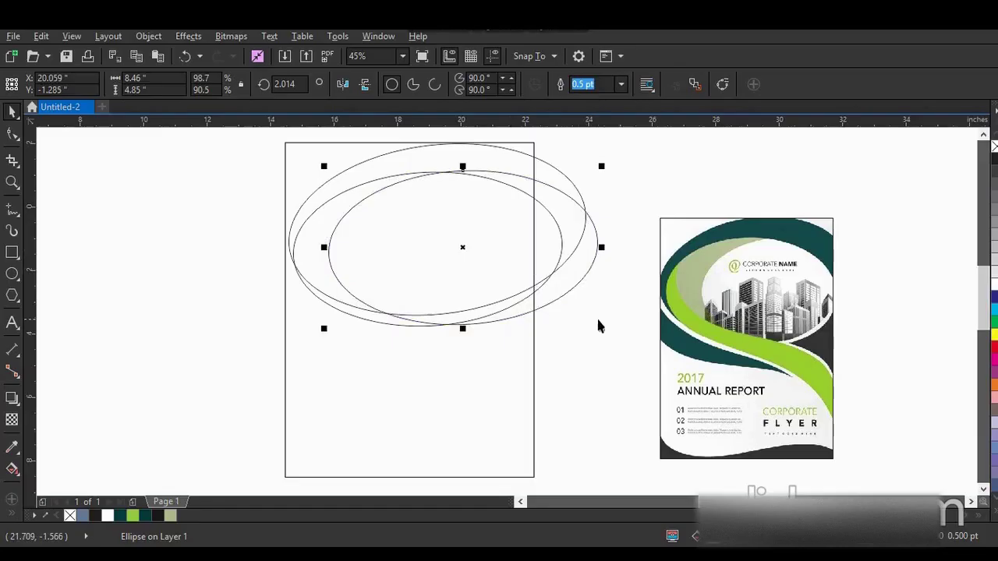
click(554, 330)
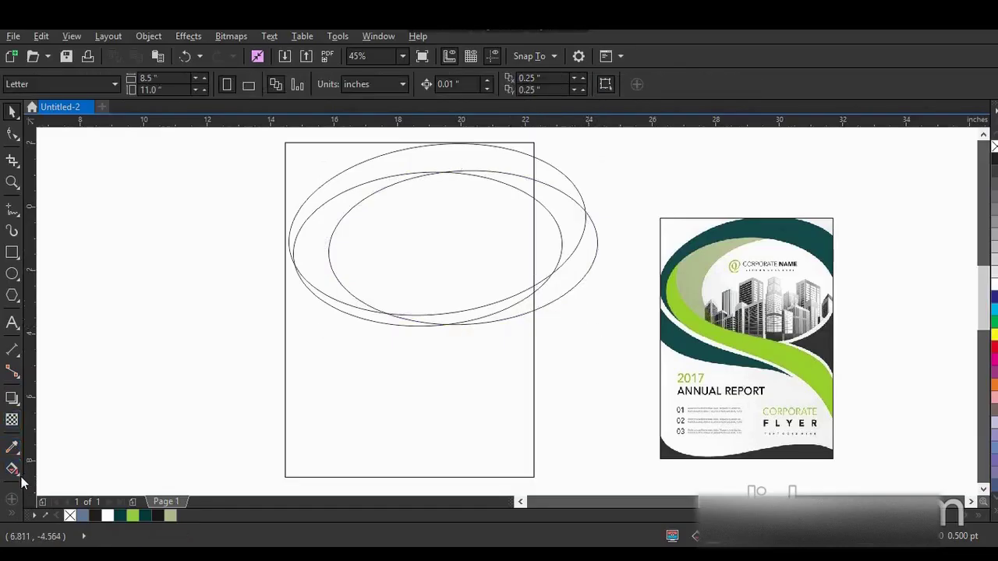
click(37, 505)
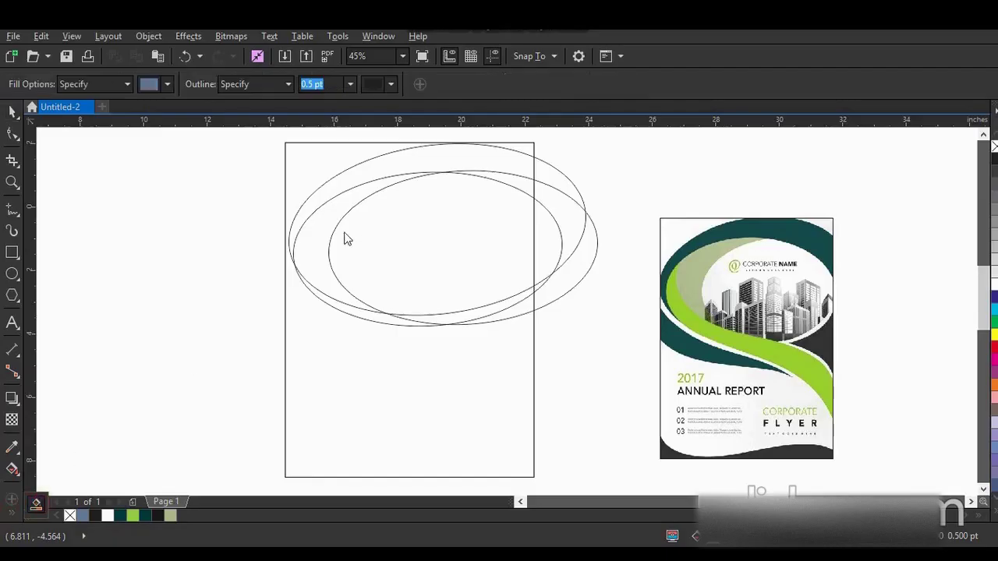
click(316, 233)
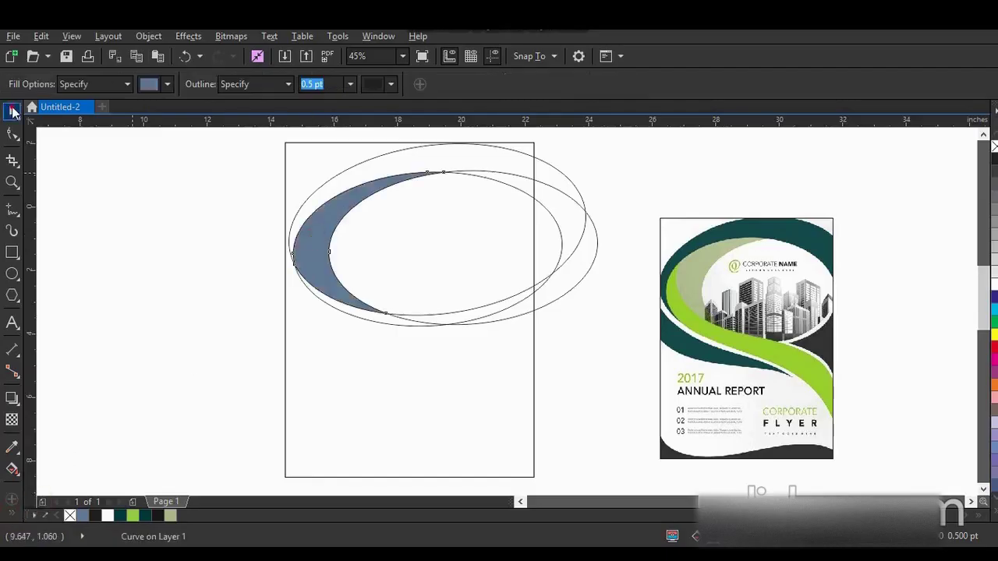
Step: Delete the rightmost ellipse, keeping the filled crescent
click(13, 111)
click(592, 262)
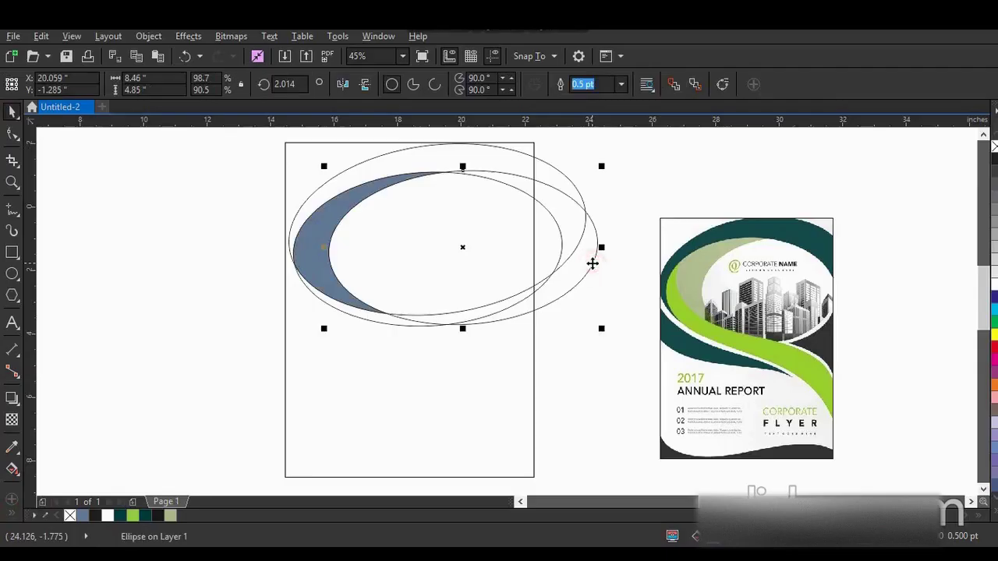
key(Delete)
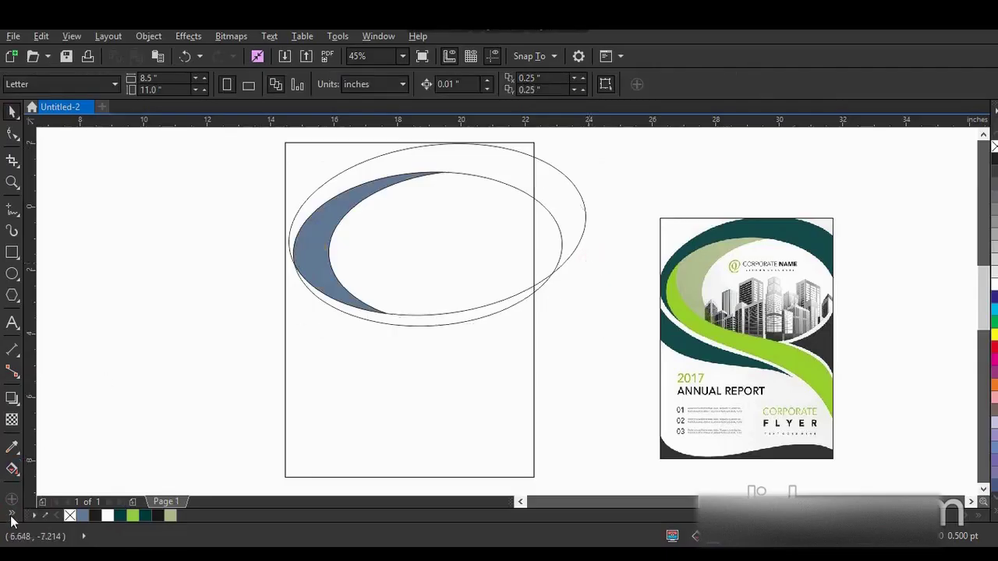
Step: Smart-fill the band between the two ellipses up to the rectangle's right edge and colour it dark teal
click(35, 504)
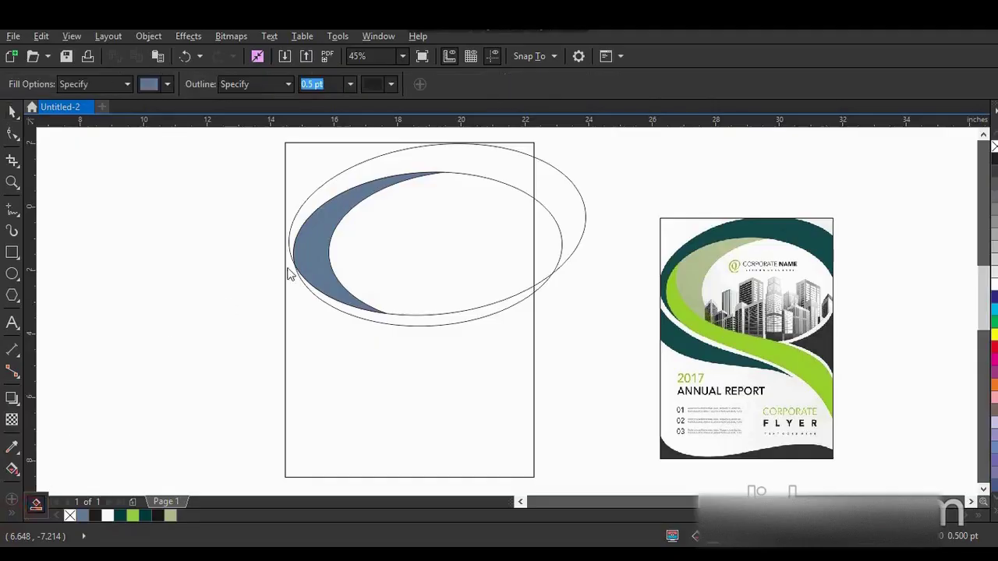
click(364, 176)
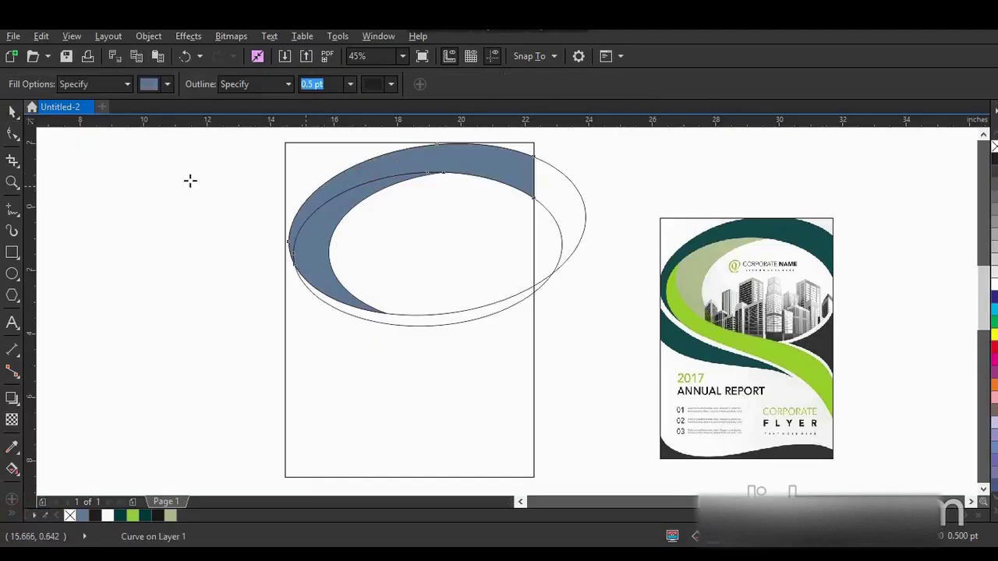
click(11, 111)
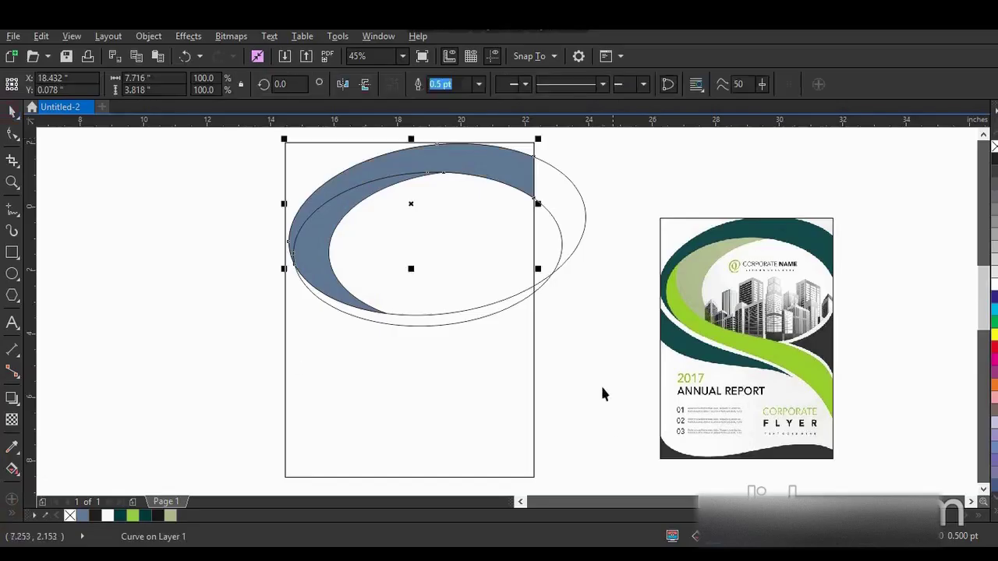
click(148, 516)
Step: Recolour the inner crescent sage green
click(331, 293)
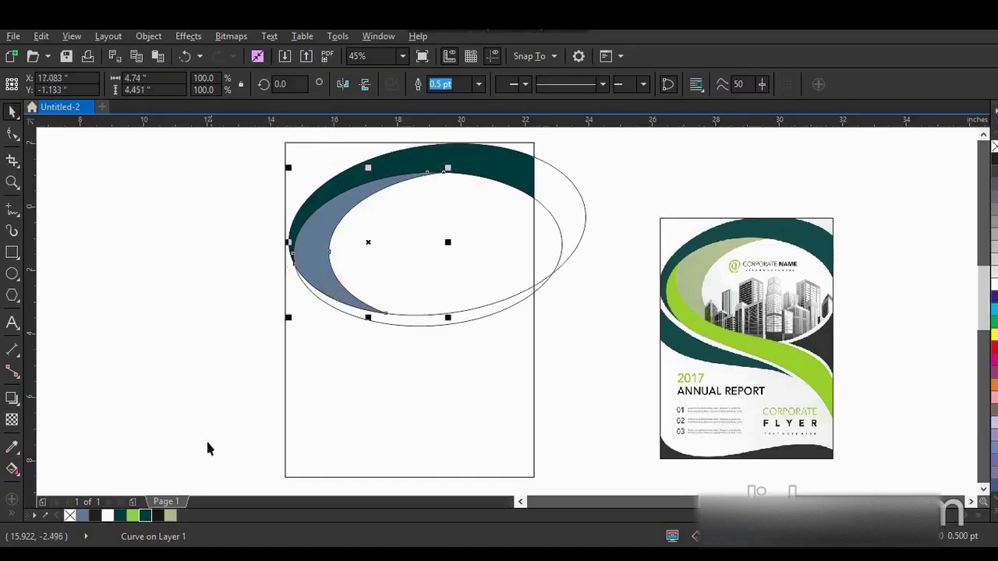
click(171, 514)
click(164, 357)
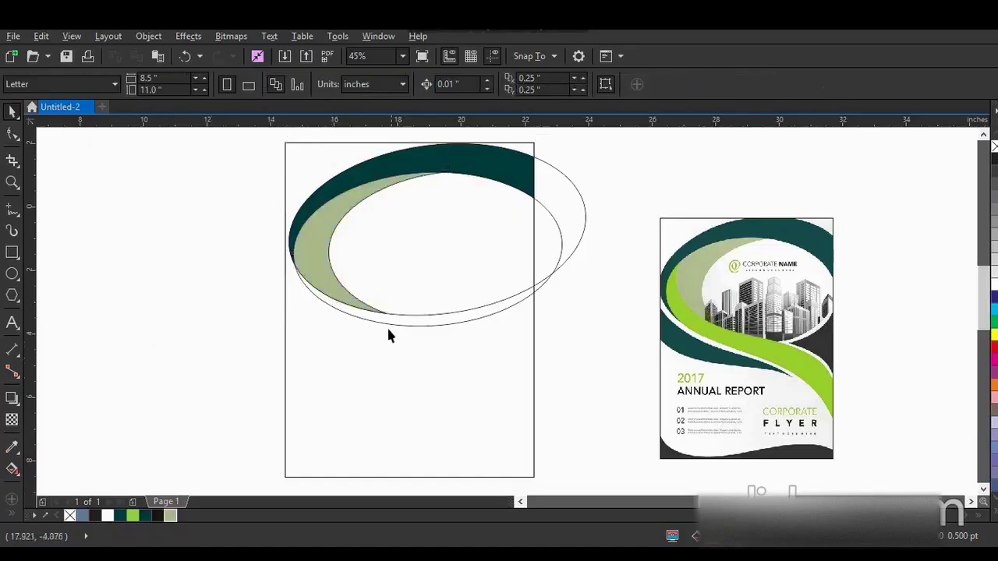
Step: Delete the smaller ellipse and make a concentric copy of the large one, about 9.0 by 5.2 inches
click(385, 322)
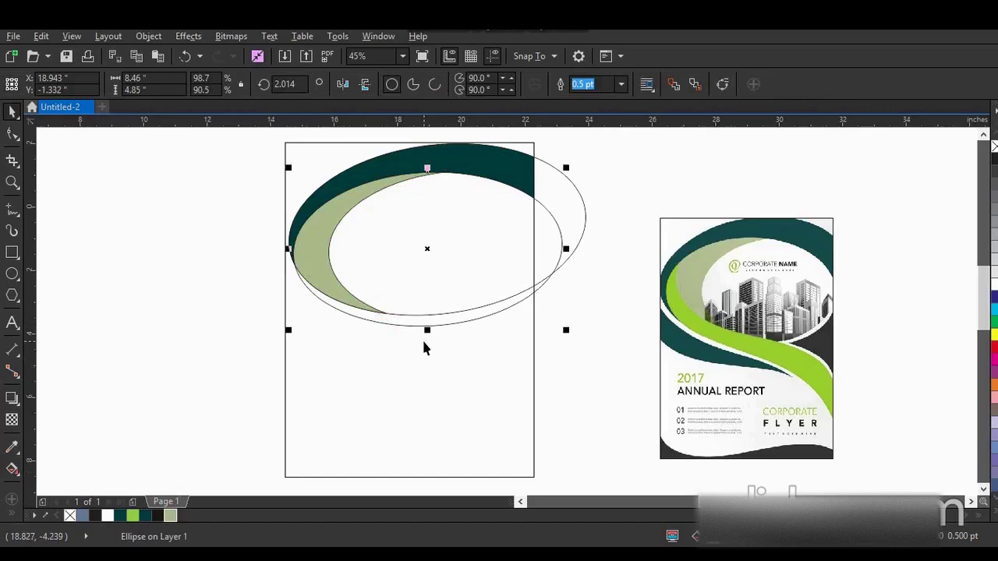
click(439, 350)
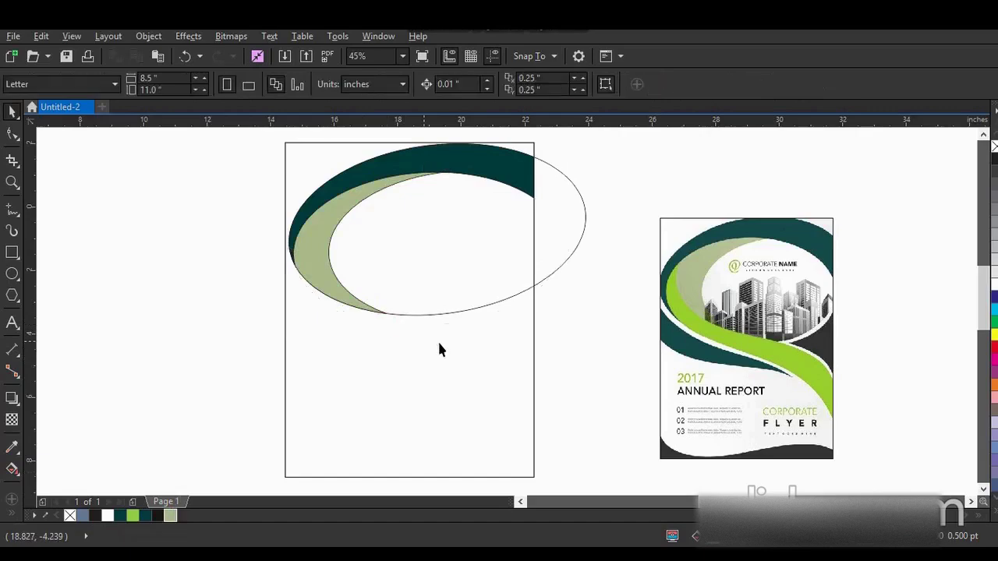
click(552, 264)
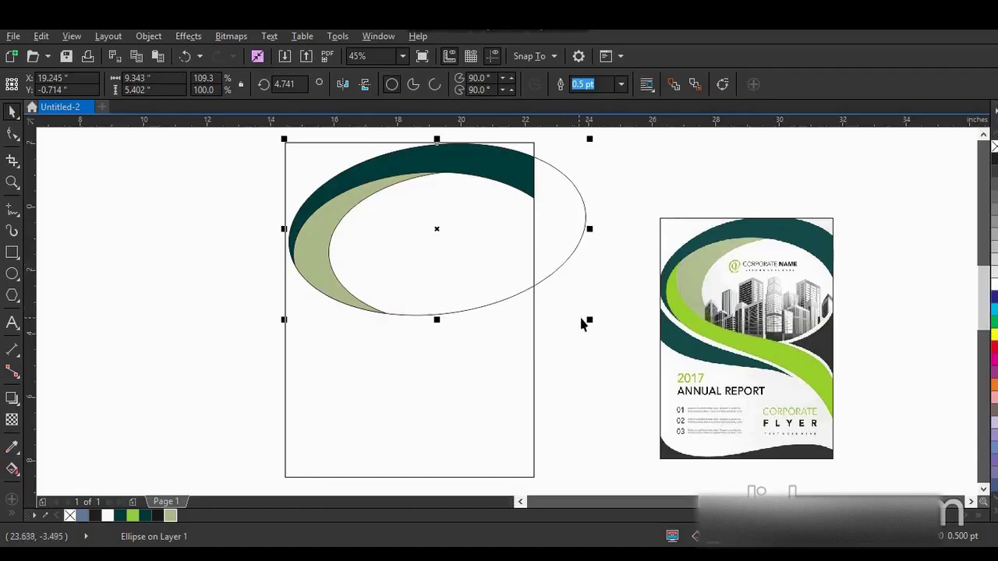
drag(589, 319, 583, 320)
right_click(583, 320)
click(580, 319)
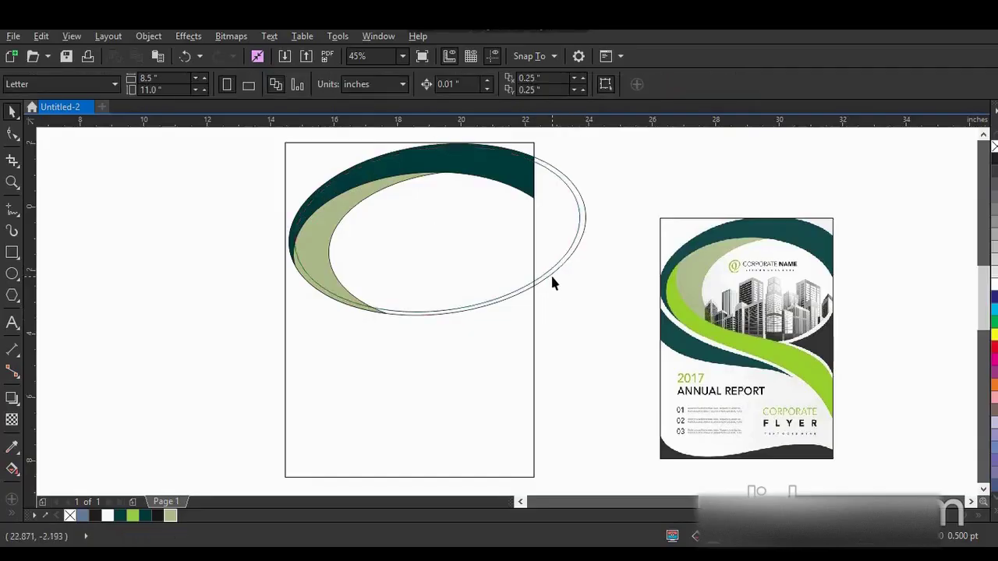
Step: Mirror a copy of the large ellipse downward into the rectangle's lower half and add a slightly smaller concentric copy inside it
click(550, 274)
drag(435, 141, 430, 362)
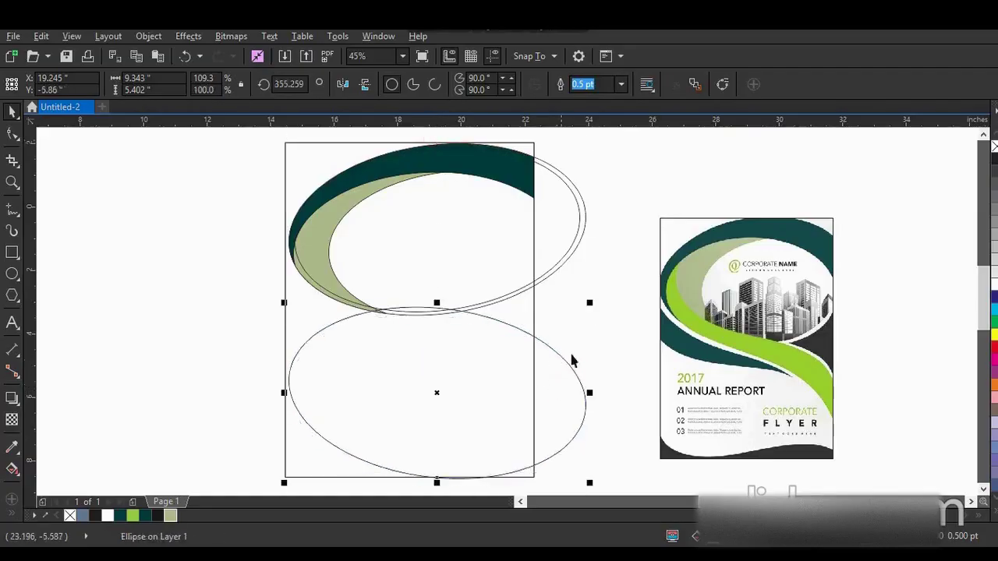
drag(589, 303, 584, 306)
right_click(584, 307)
Step: Smart-fill the wedge between the upper and lower ellipses at the rectangle's right edge and colour it near-black
click(11, 517)
click(36, 505)
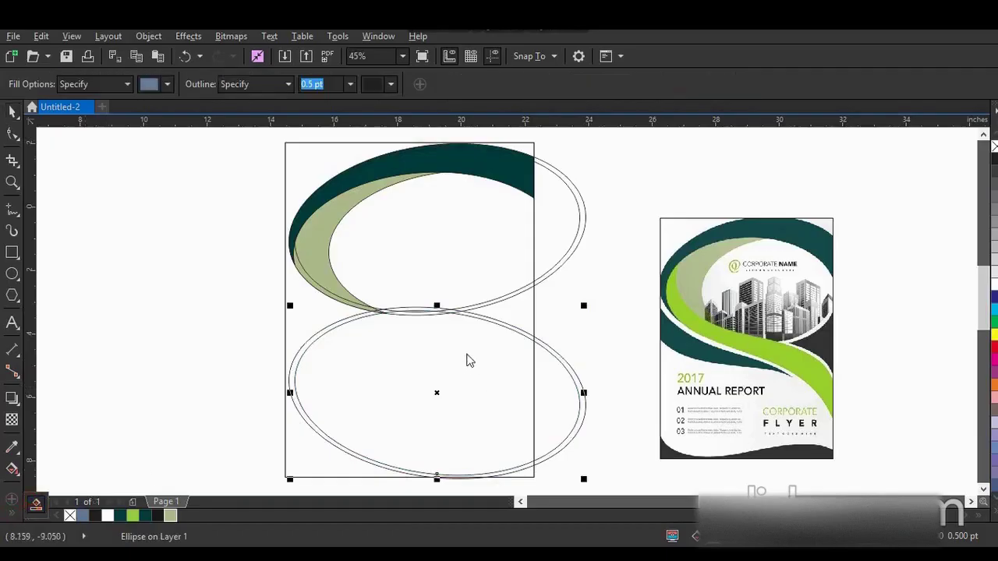
click(515, 308)
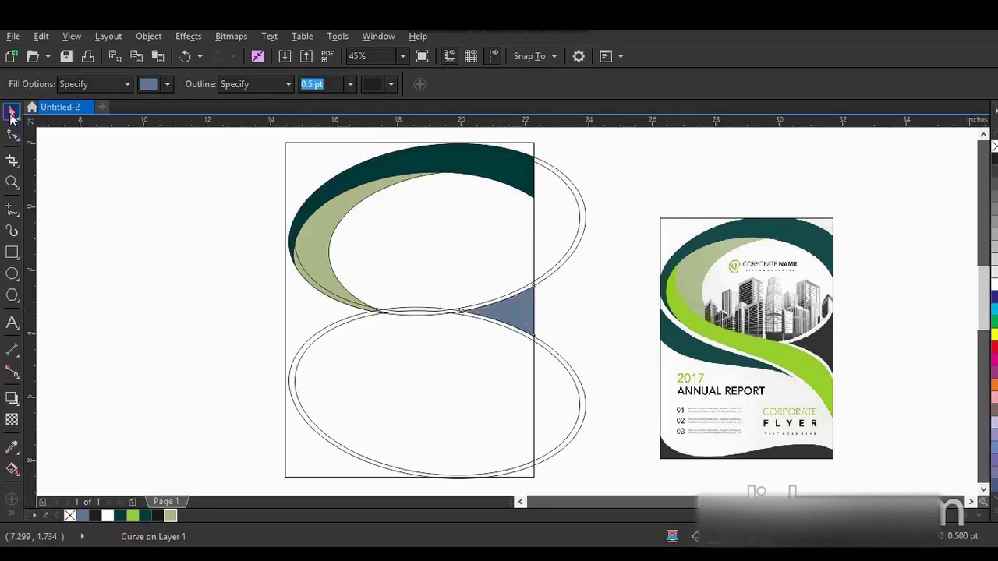
click(10, 113)
click(95, 515)
Step: Delete the outer one of the two lower ellipses
click(579, 350)
click(575, 370)
key(Delete)
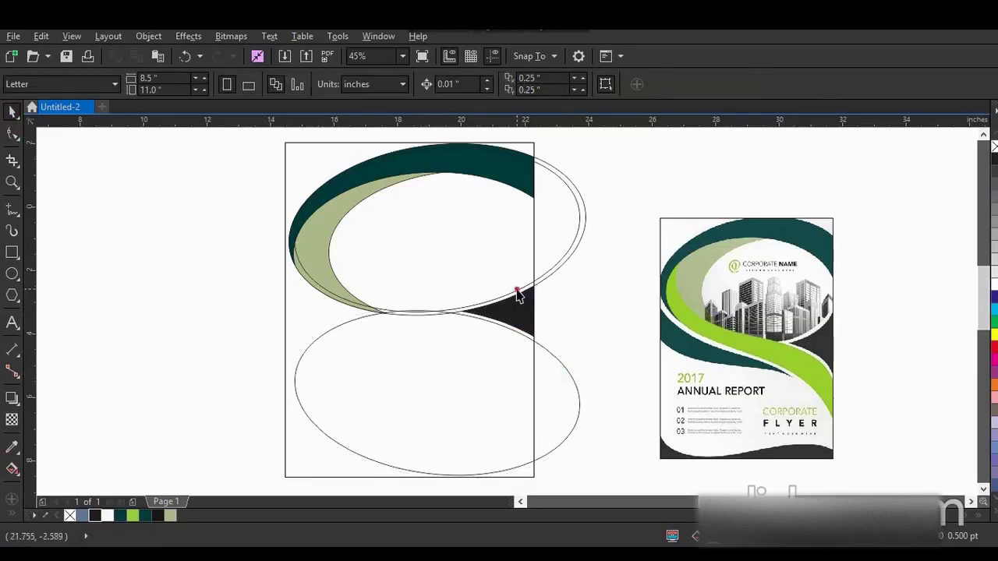
Step: Smart-fill the large oval area inside the upper ellipses and colour it light grey
click(517, 291)
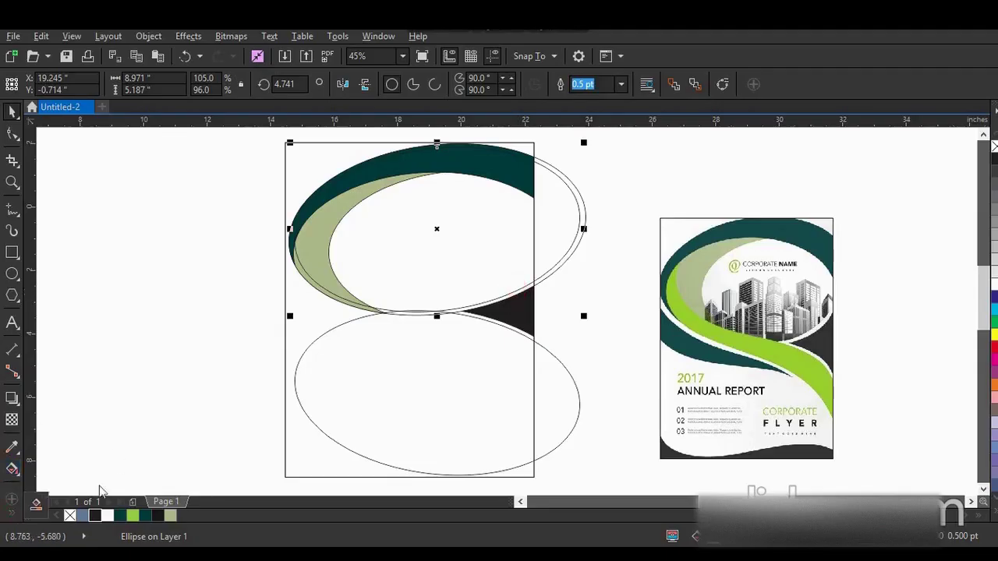
click(37, 510)
click(438, 265)
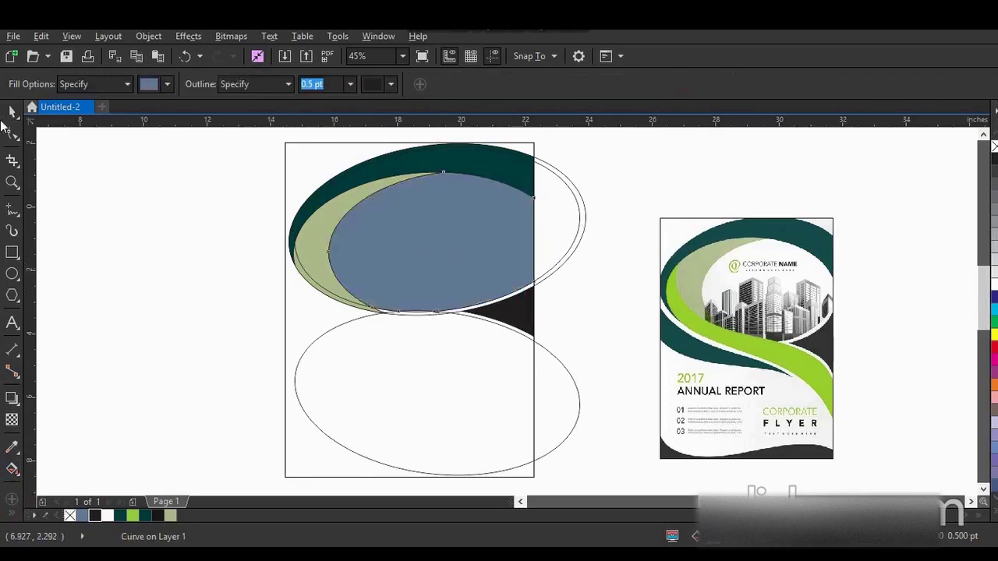
click(10, 114)
click(994, 261)
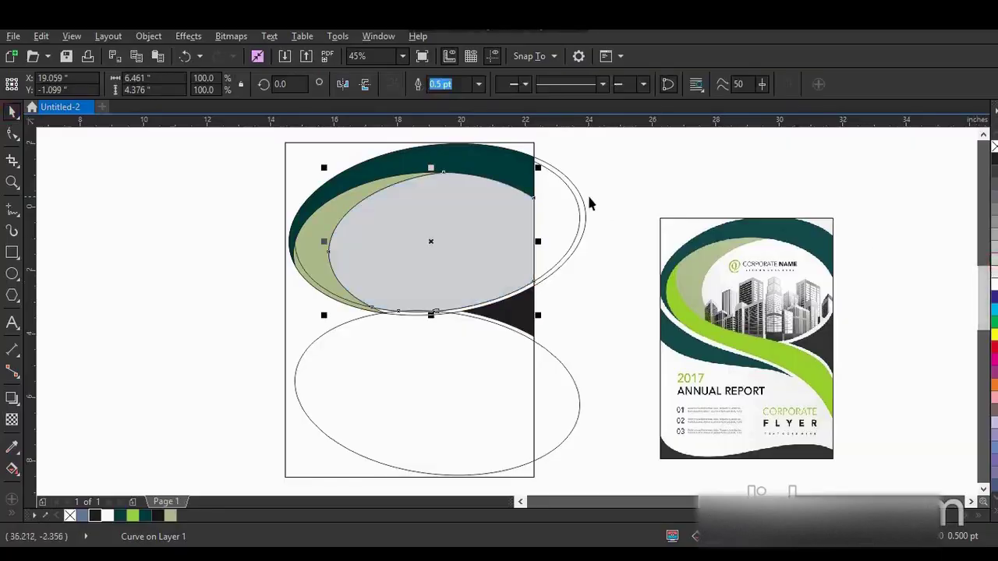
Step: Delete the two upper outline ellipses, keeping the filled shapes
click(576, 202)
click(579, 200)
key(Delete)
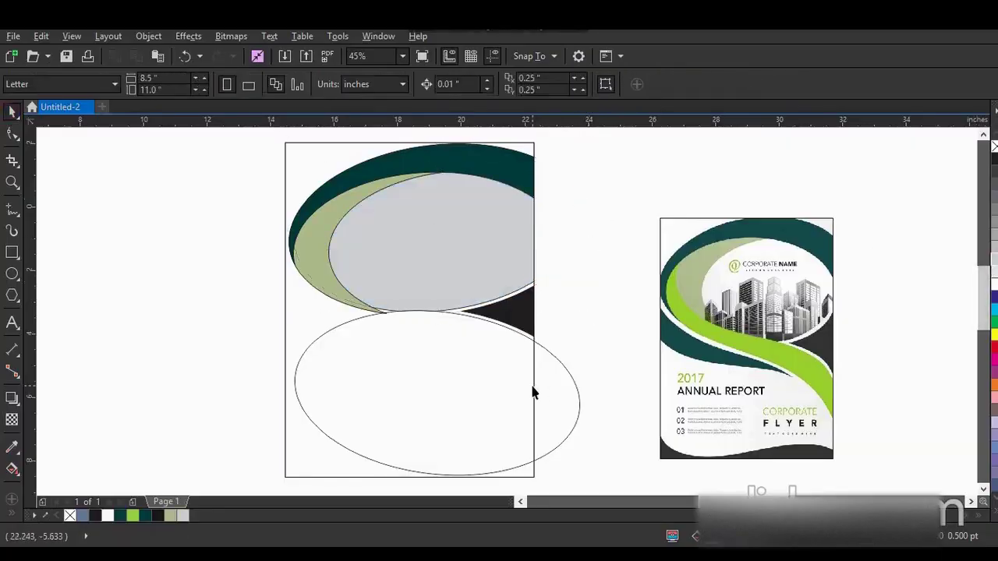
click(533, 393)
key(Delete)
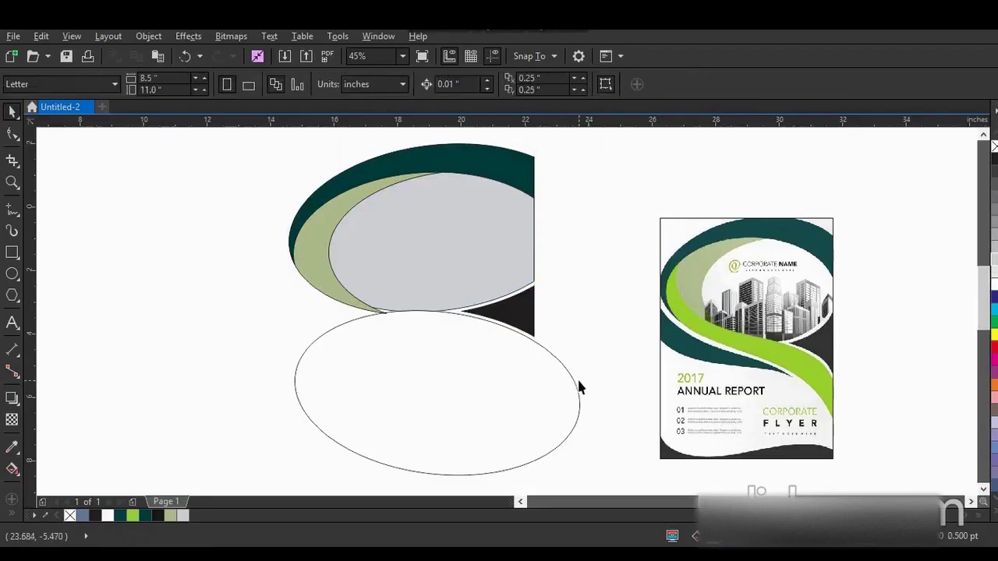
key(ctrl+z)
Step: Delete the remaining lower ellipse
click(581, 385)
click(571, 389)
key(Delete)
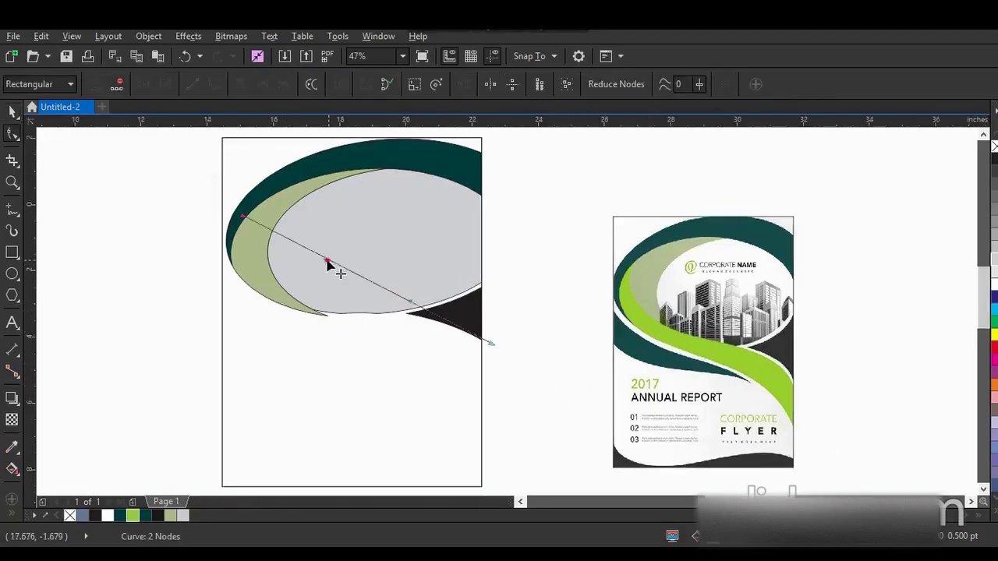
Step: Bend the diagonal line into an S-curve sweeping from the dark teal band under the grey oval to the rectangle's right edge
drag(329, 261, 379, 329)
drag(489, 342, 489, 354)
drag(411, 312, 418, 293)
drag(252, 326, 244, 337)
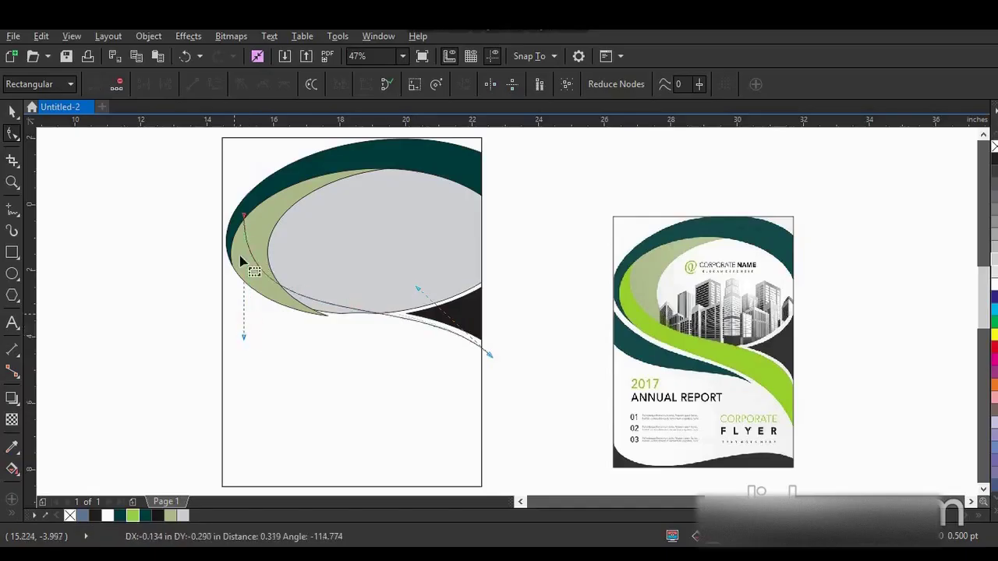
drag(244, 215, 250, 203)
mouse_move(250, 326)
mouse_down()
mouse_move(225, 314)
mouse_move(235, 334)
mouse_up()
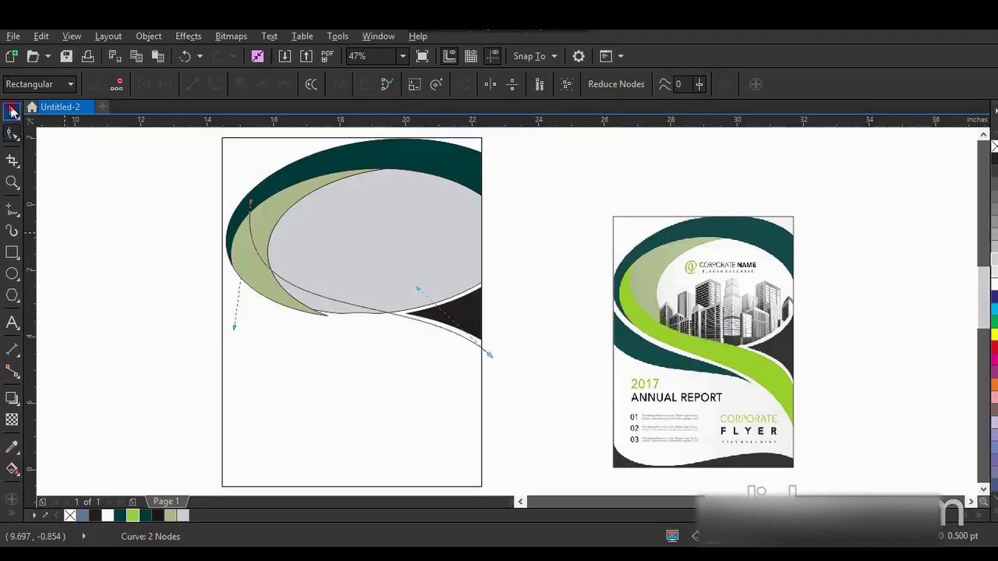
Step: Duplicate the S-curve below the original and reshape the copy along the sage shape's outer edge down to the rectangle's right edge
click(11, 111)
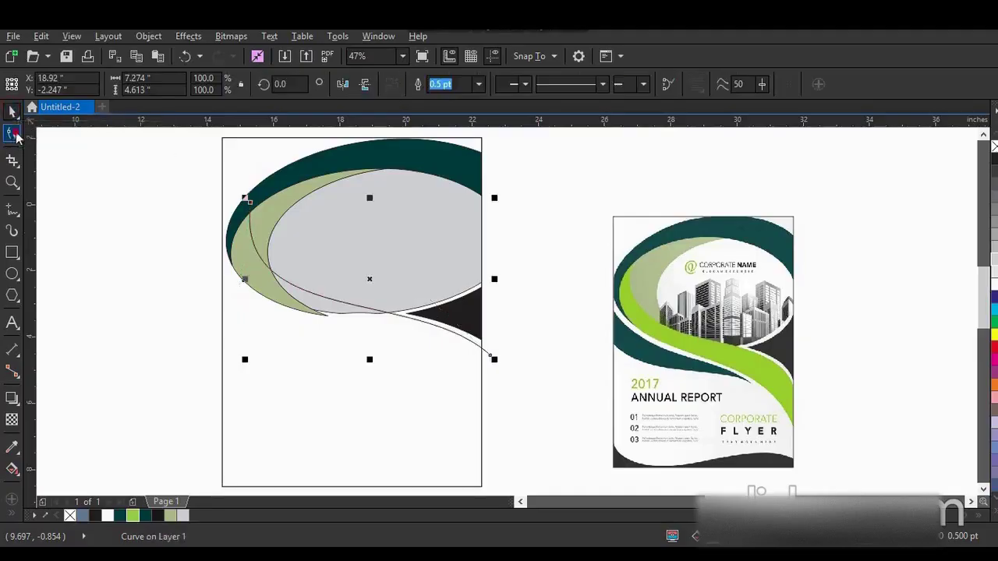
click(12, 134)
drag(490, 355, 492, 391)
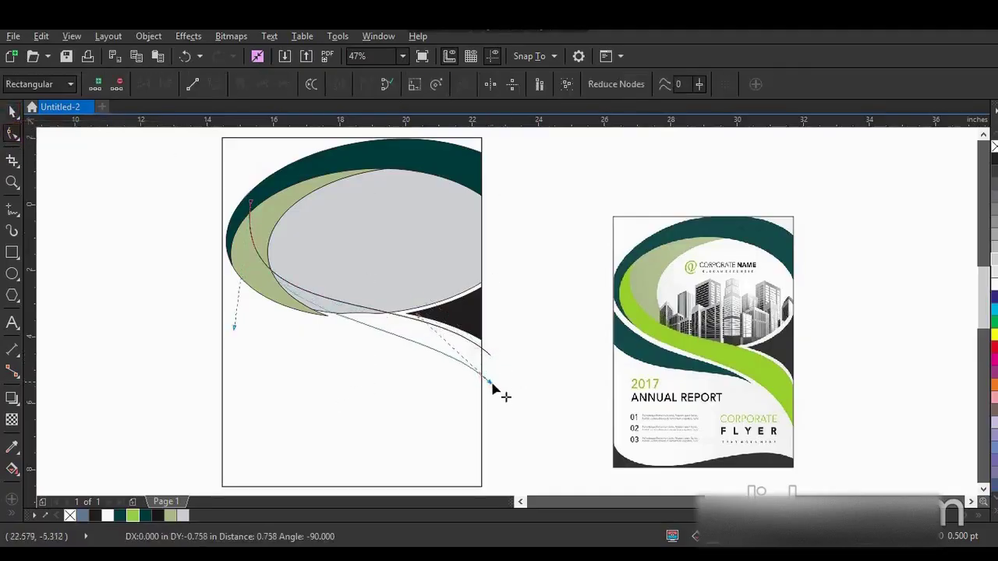
mouse_move(251, 206)
mouse_down()
mouse_move(237, 217)
mouse_move(255, 224)
mouse_up()
drag(230, 332, 166, 330)
drag(417, 324, 419, 307)
drag(166, 330, 164, 333)
drag(489, 396, 488, 408)
drag(415, 323, 427, 313)
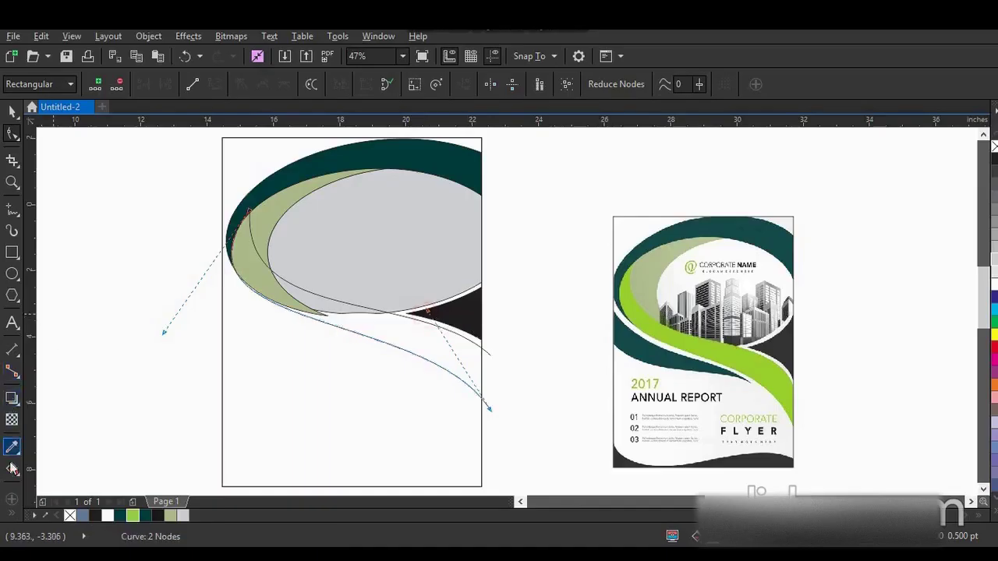
click(12, 516)
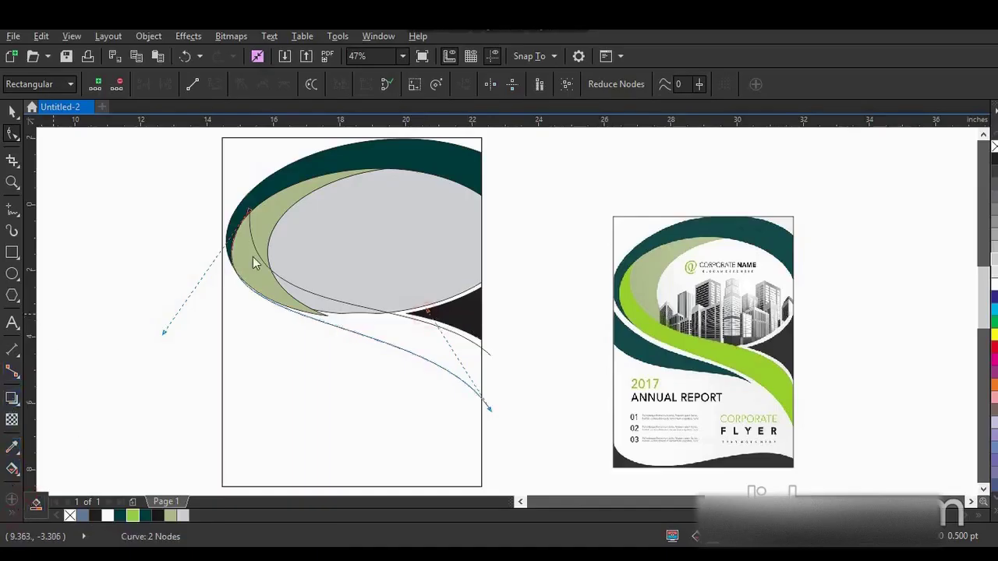
click(11, 516)
click(36, 503)
click(249, 270)
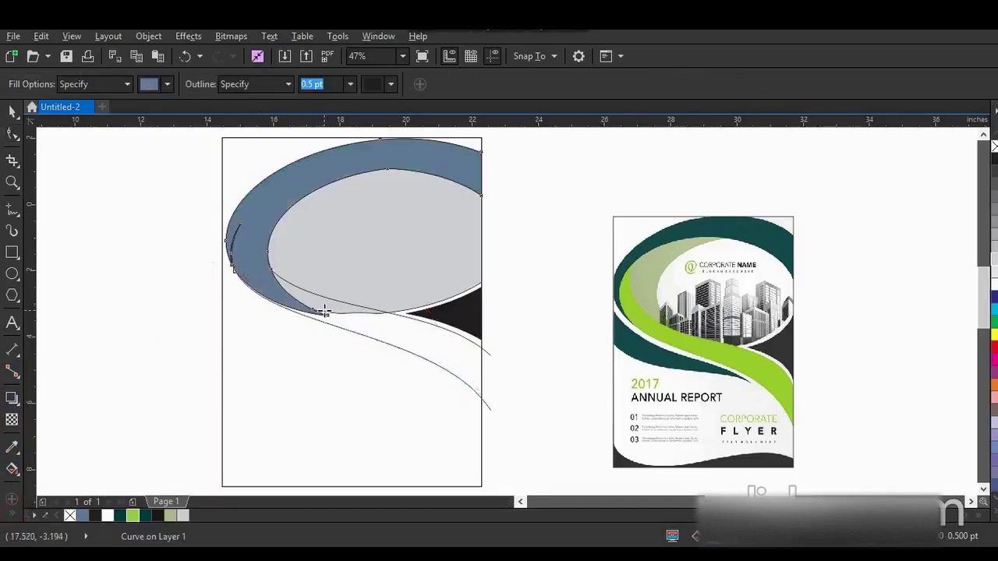
key(ctrl+z)
Step: Adjust the S-curves' upper ends, combine both curves into one object and join their two upper end nodes
click(10, 137)
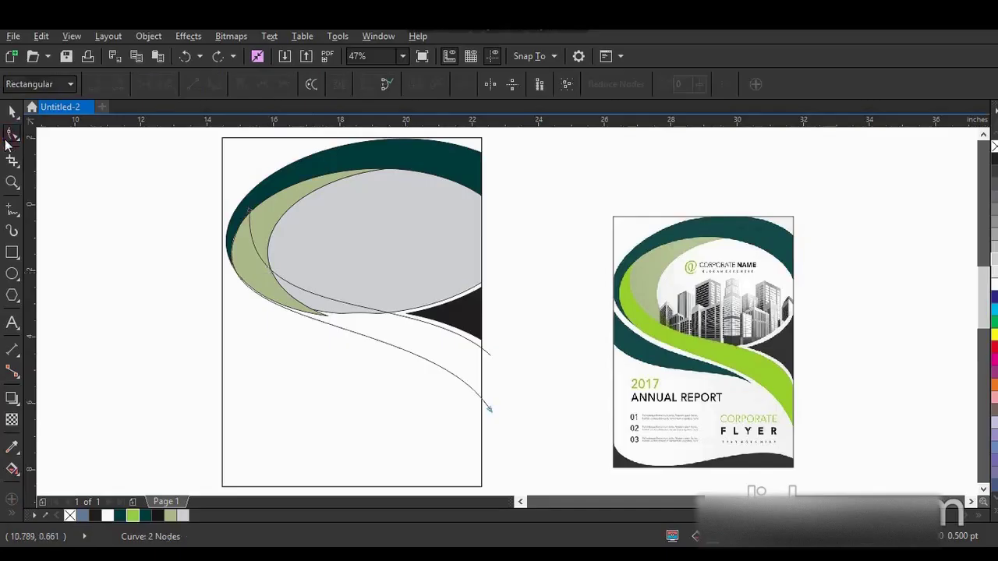
drag(248, 212, 256, 208)
key(space)
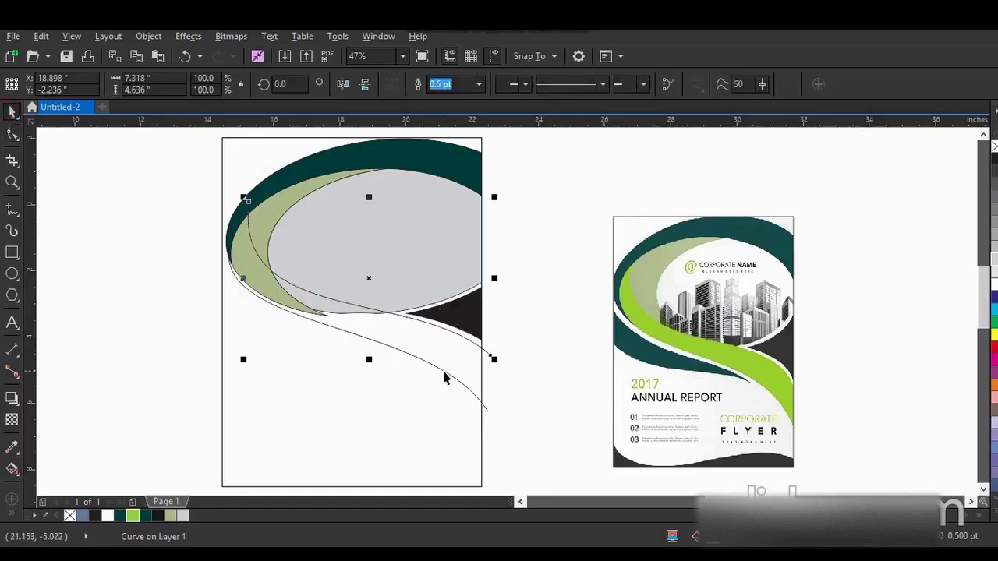
shift+click(445, 374)
click(392, 84)
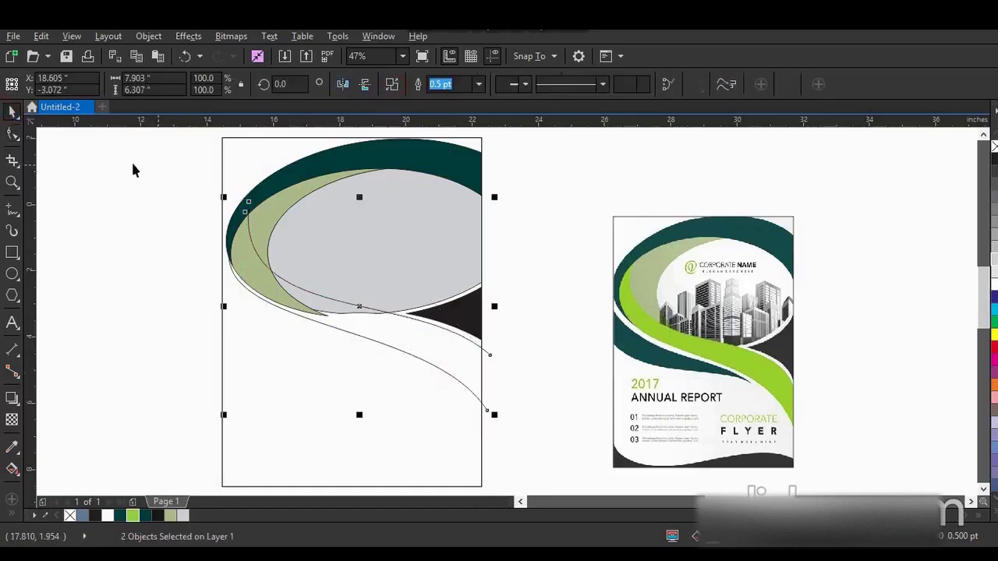
click(12, 134)
drag(216, 193, 265, 232)
click(144, 84)
Step: Smart-fill the areas enclosed between the two S-curves, from the dark teal band to the rectangle's right edge
click(11, 517)
click(33, 503)
click(253, 270)
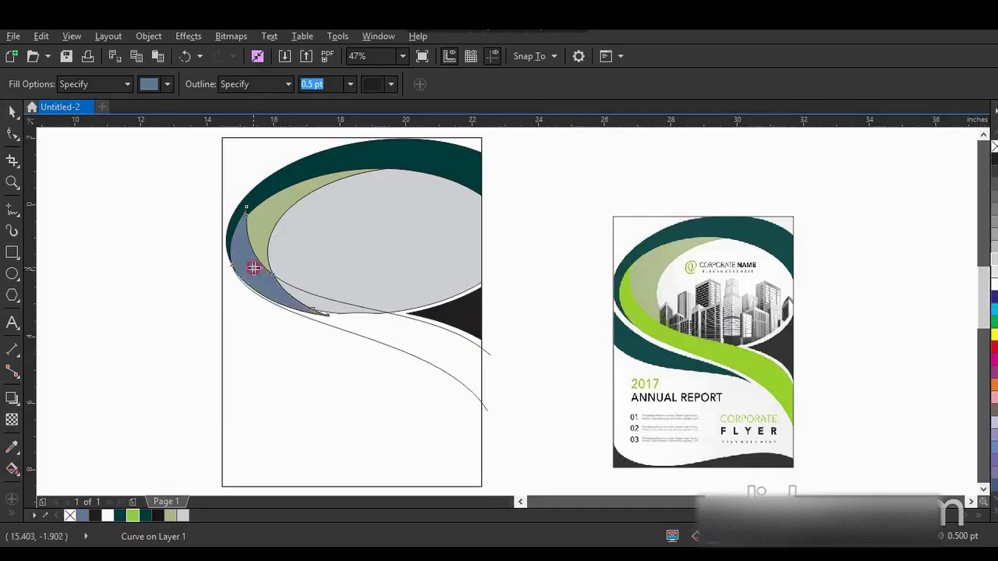
click(322, 308)
click(343, 324)
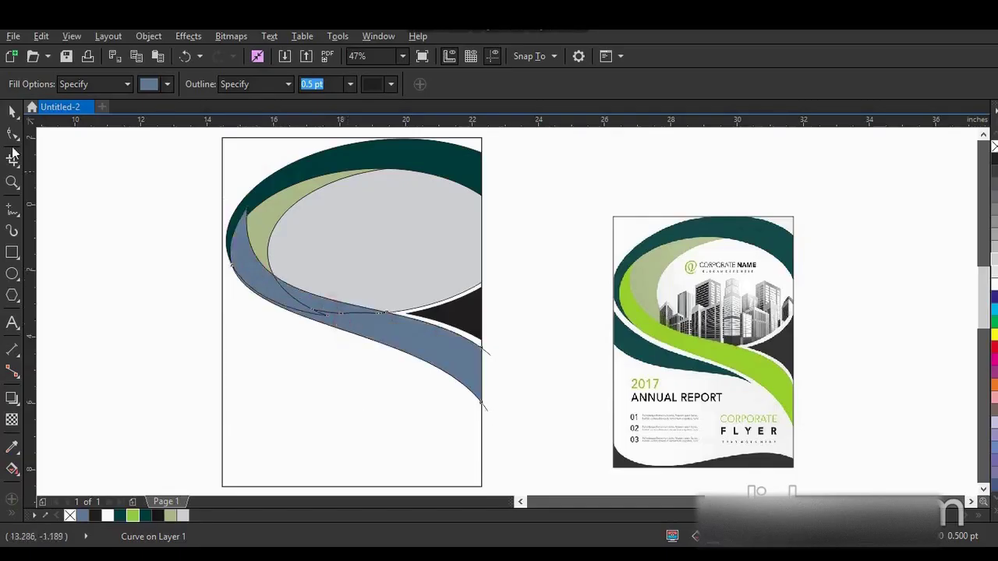
Step: Weld the filled pieces between the S-curves into one band and colour it lime green
click(12, 111)
click(277, 301)
shift+click(307, 304)
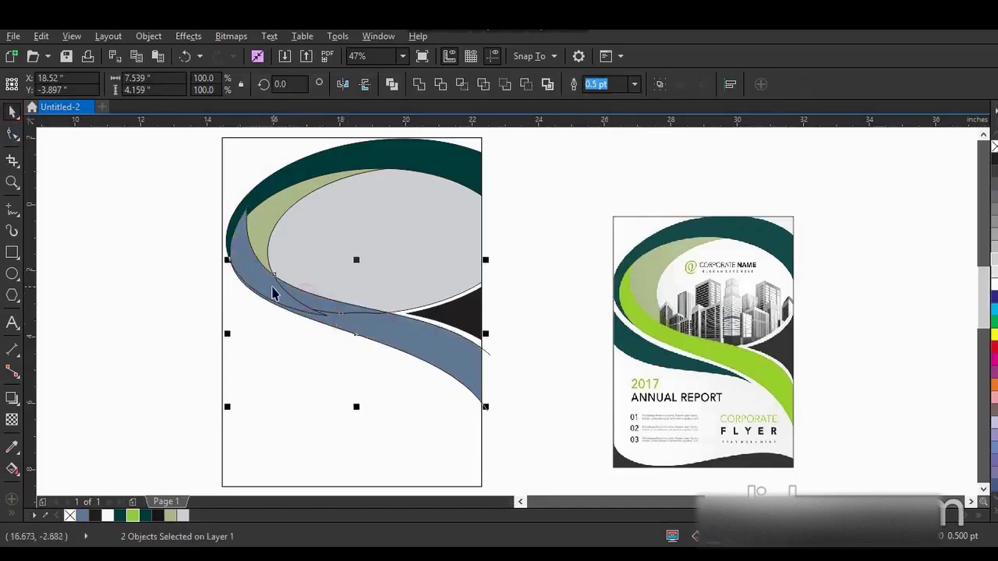
shift+click(273, 287)
click(419, 88)
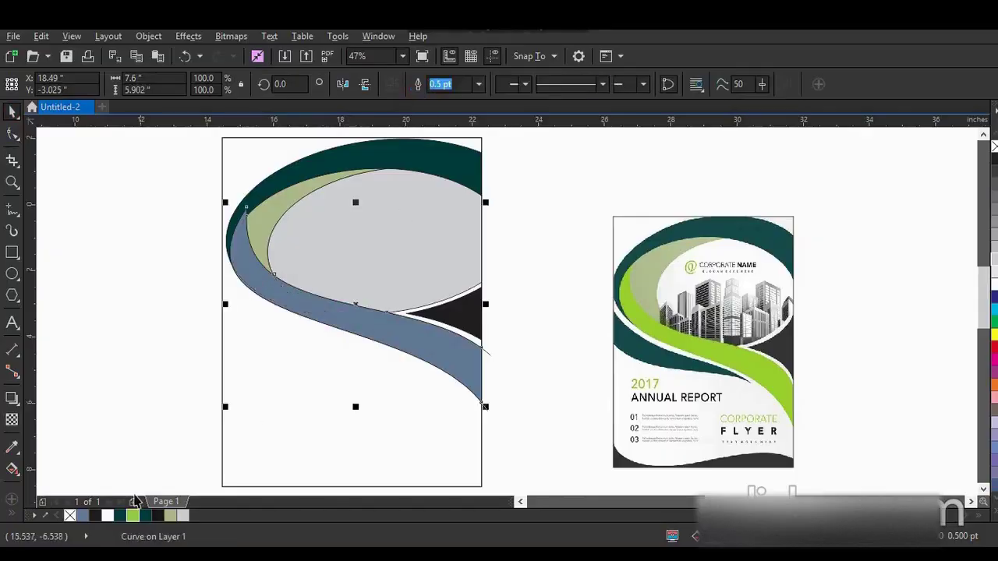
click(132, 516)
Step: Delete the joined S-curve outline, keeping the green band
click(503, 366)
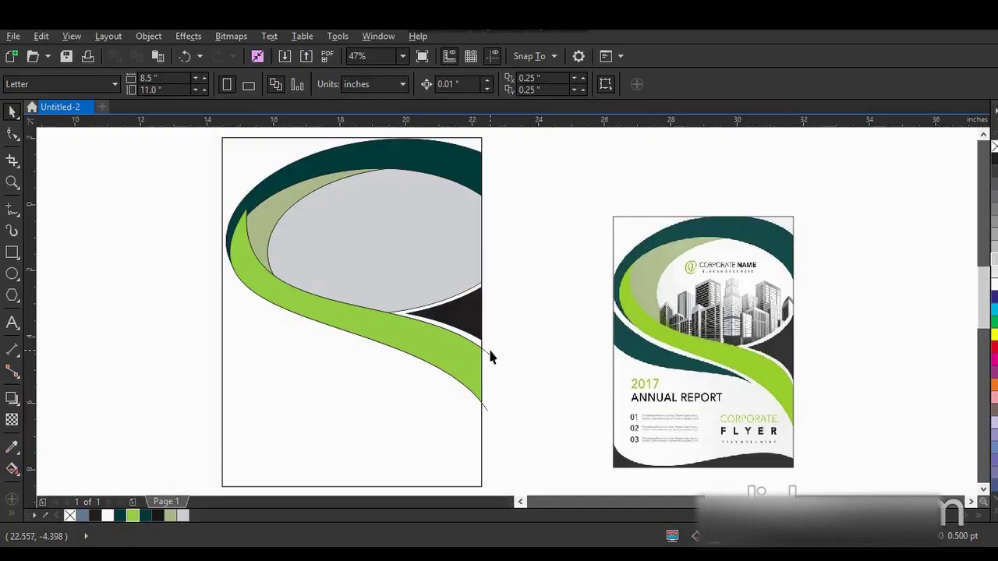
click(486, 353)
key(Escape)
click(294, 173)
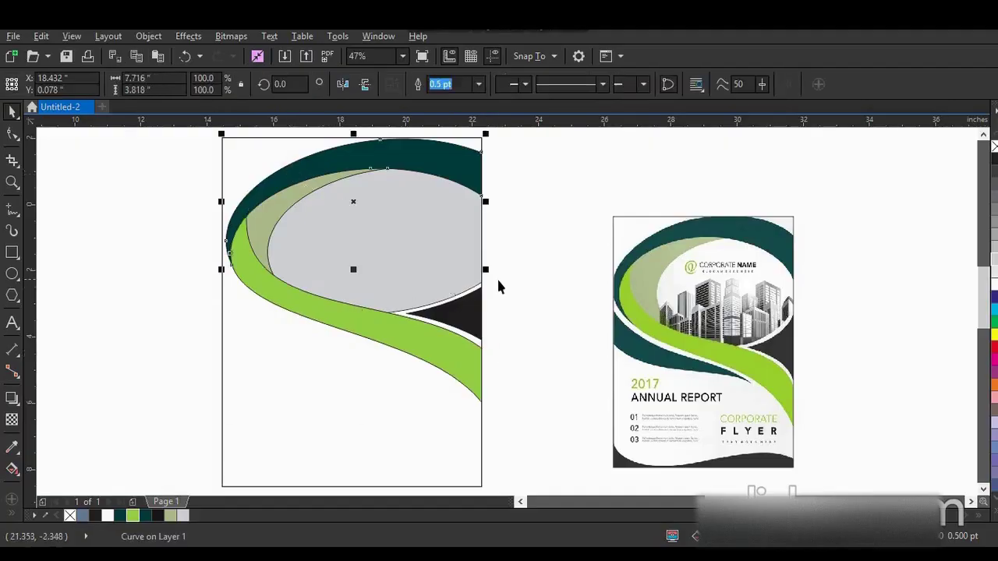
click(518, 286)
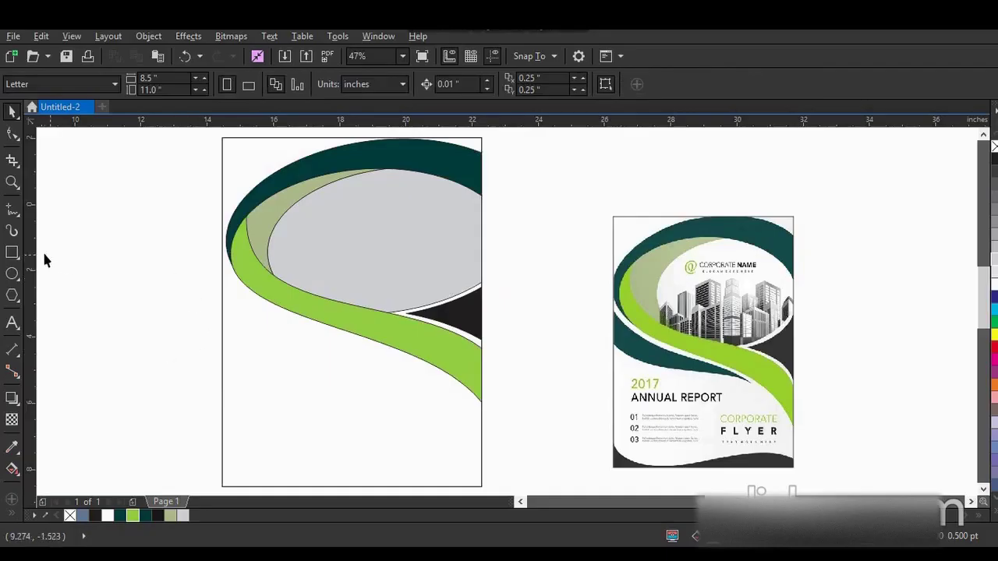
Step: Draw a three-node angled line from outside the rectangle's left edge to beneath the green band and back, and convert its segments to curves
click(12, 211)
mouse_move(219, 271)
mouse_down()
mouse_move(405, 382)
mouse_move(445, 382)
mouse_move(209, 341)
mouse_up()
click(12, 134)
drag(183, 252, 382, 374)
click(201, 287)
Step: Bend the upper segment of the angled line so it runs parallel to the green band's lower edge with a narrow gap
drag(190, 251, 276, 350)
drag(369, 339, 364, 319)
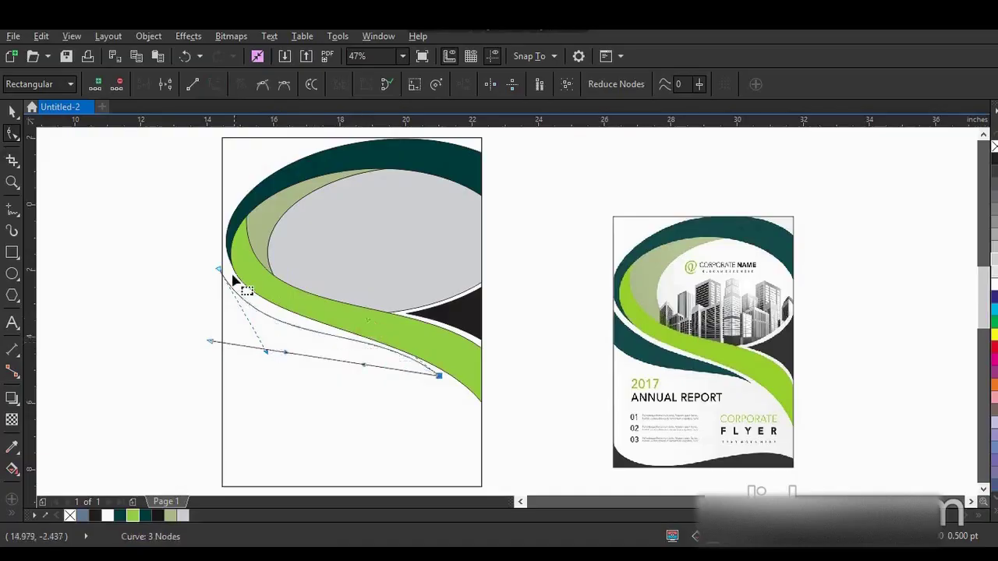
drag(218, 269, 221, 266)
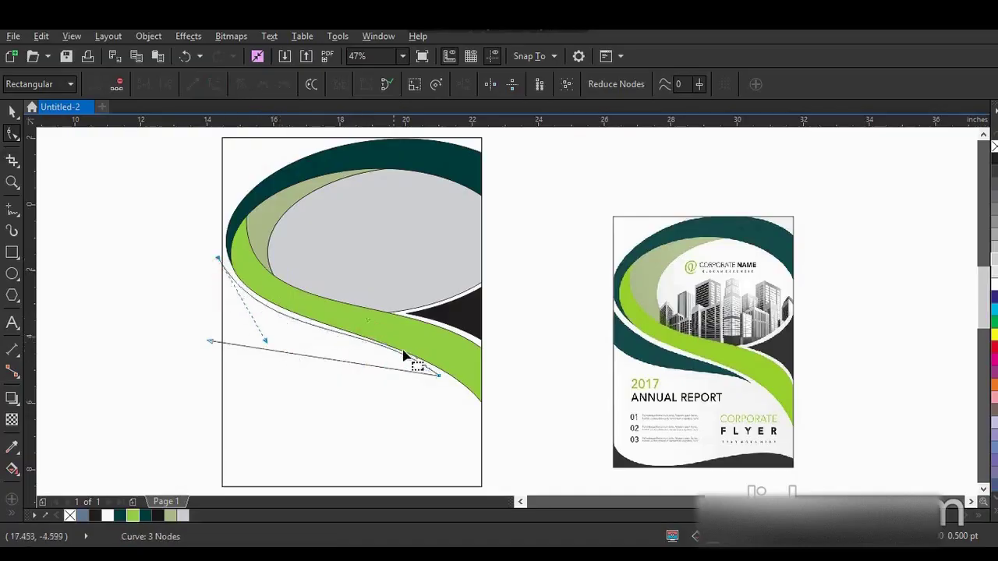
drag(368, 320, 364, 327)
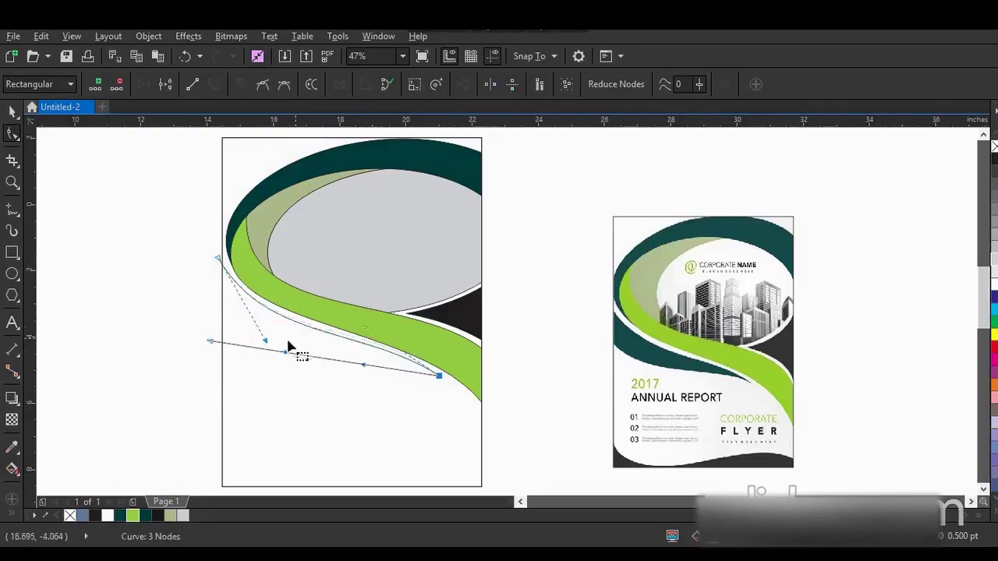
Step: Bend the lower segment into an S-curve and raise its left end, forming a tapered swoosh below the green band
drag(286, 356, 365, 346)
drag(212, 343, 212, 303)
drag(276, 356, 264, 384)
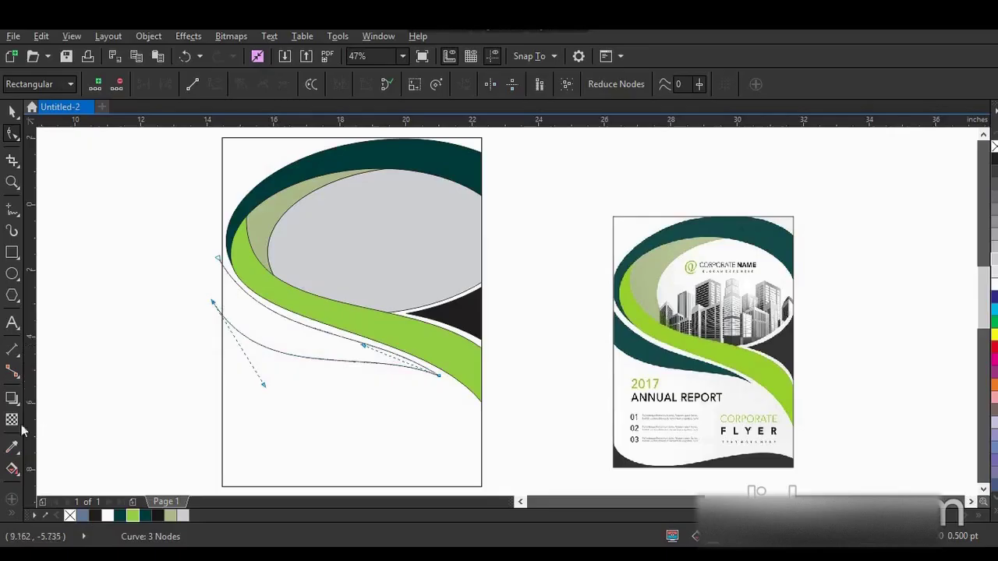
Step: Smart-fill the swoosh area inside the rectangle below the green band and delete its open outline curve
click(35, 506)
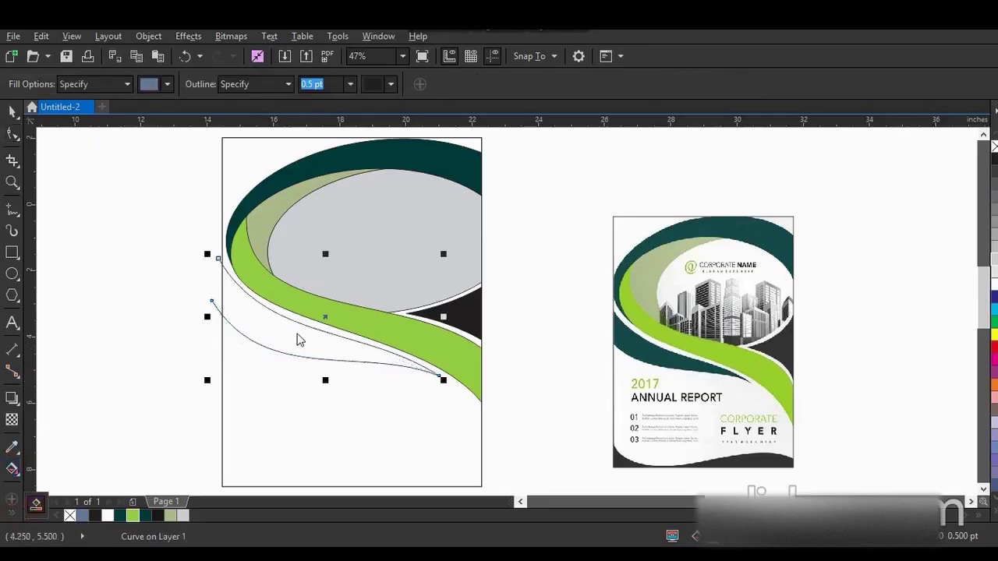
click(295, 336)
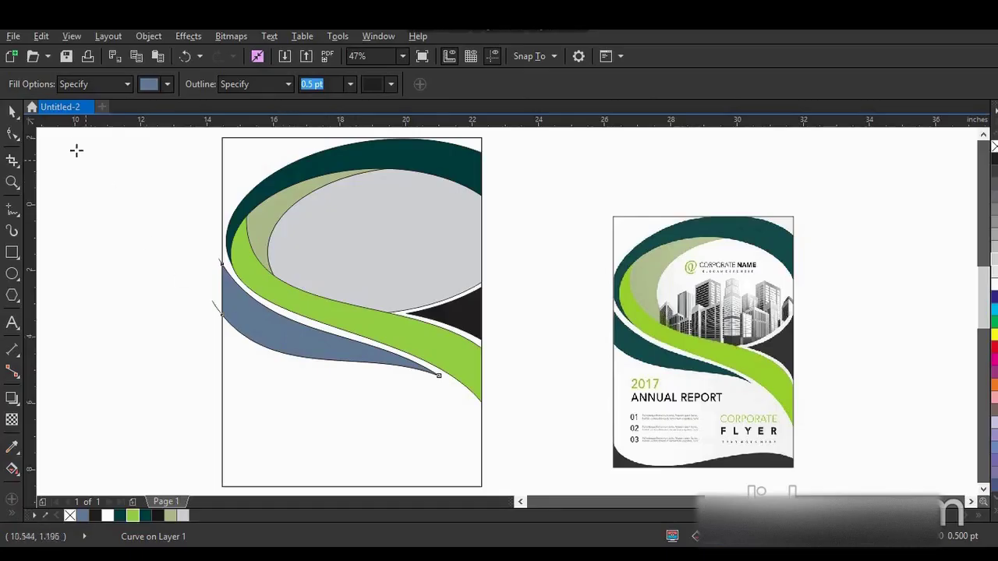
click(13, 113)
click(216, 317)
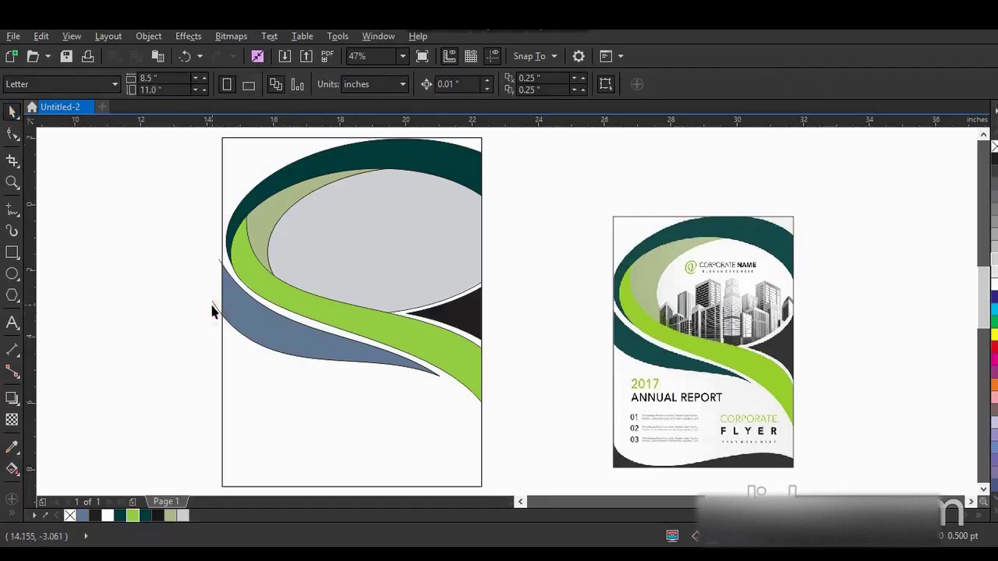
Step: Colour the filled swoosh below the green band dark teal
click(250, 321)
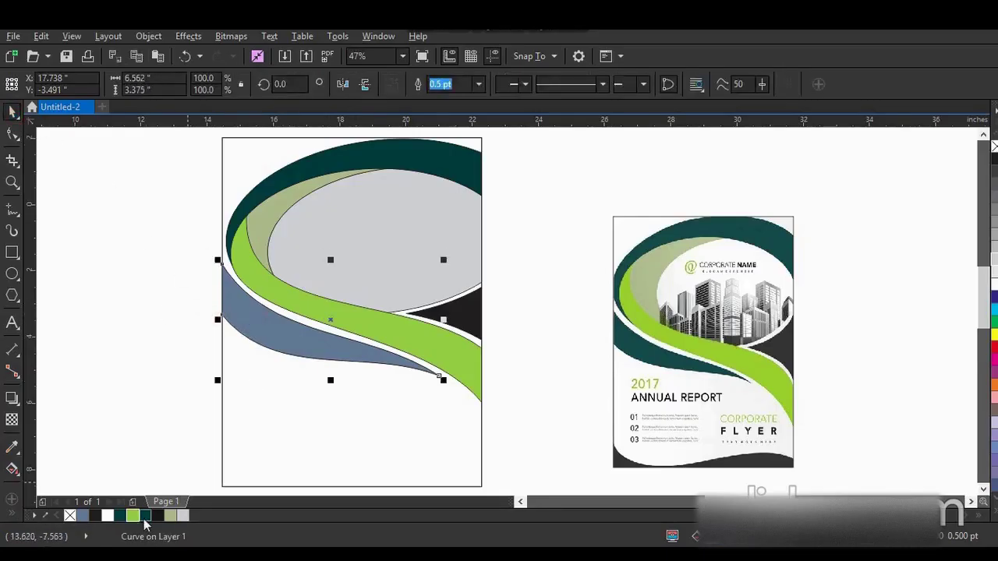
click(145, 515)
click(156, 379)
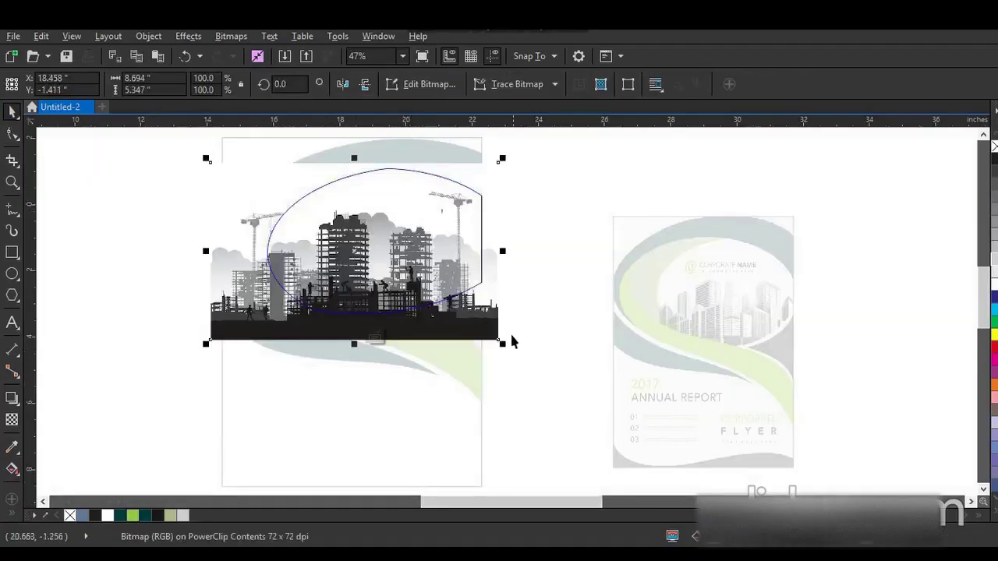
Step: Shrink the construction skyline image inside the oval PowerClip, shift it to fit the frame and finish editing the contents
drag(503, 344, 484, 343)
drag(403, 293, 424, 277)
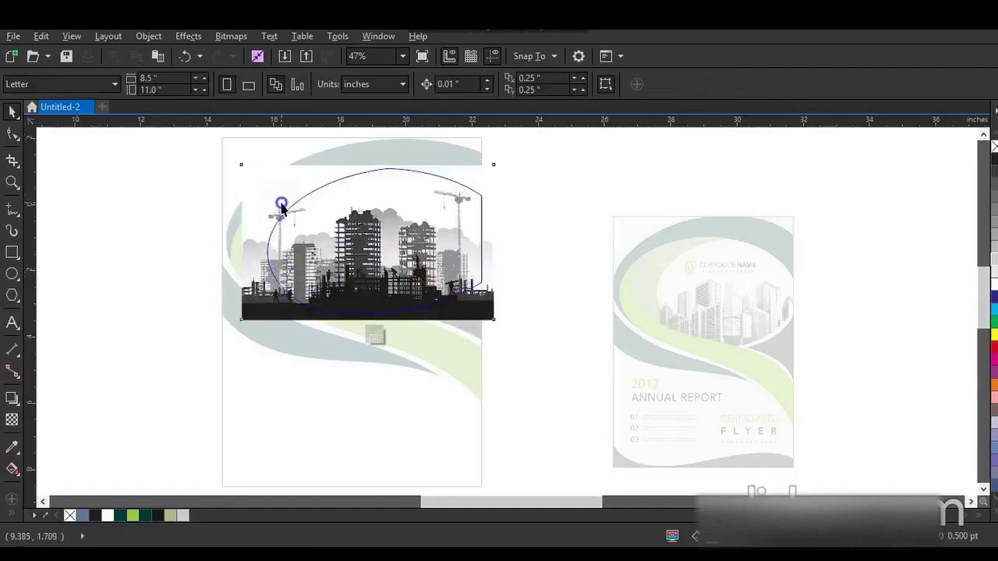
right_click(282, 210)
click(332, 210)
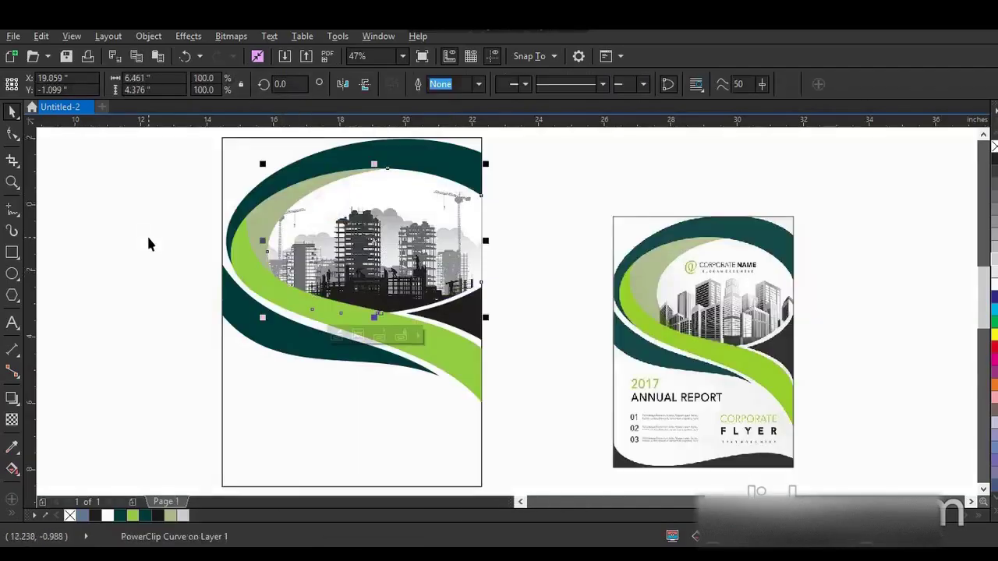